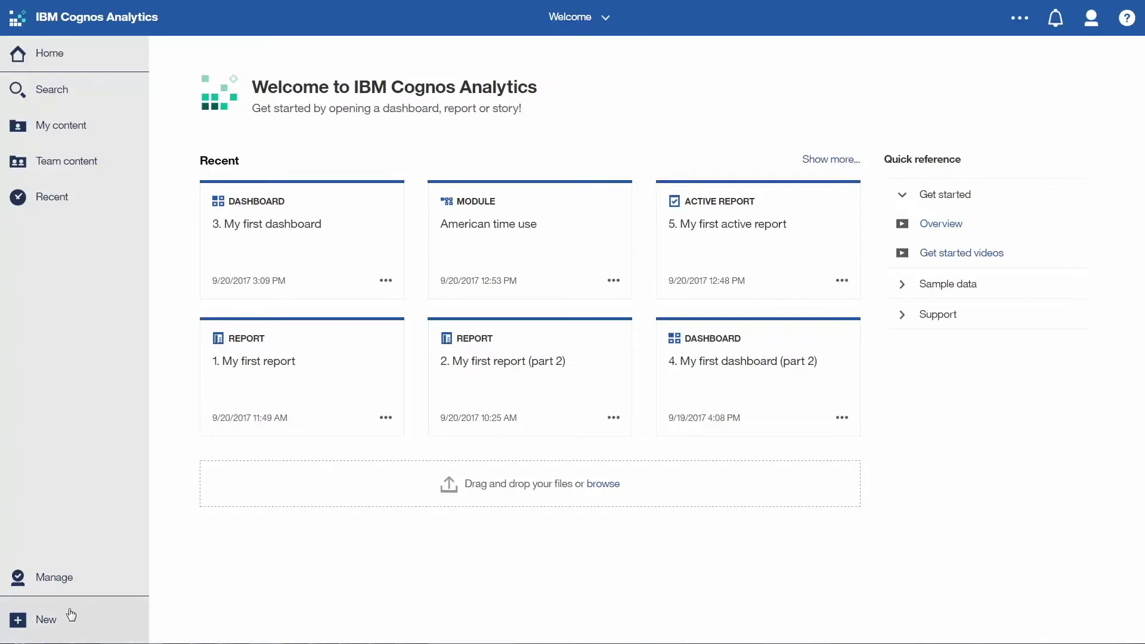
- Create a new dashboard using the single-page layout and the blank template
click(42, 626)
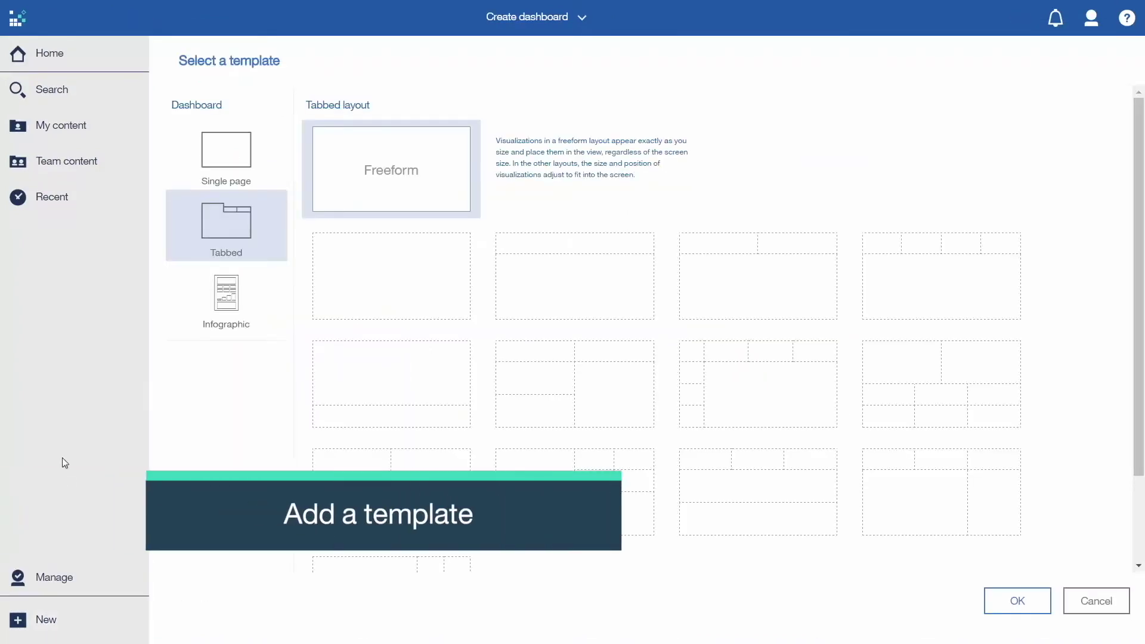
click(217, 166)
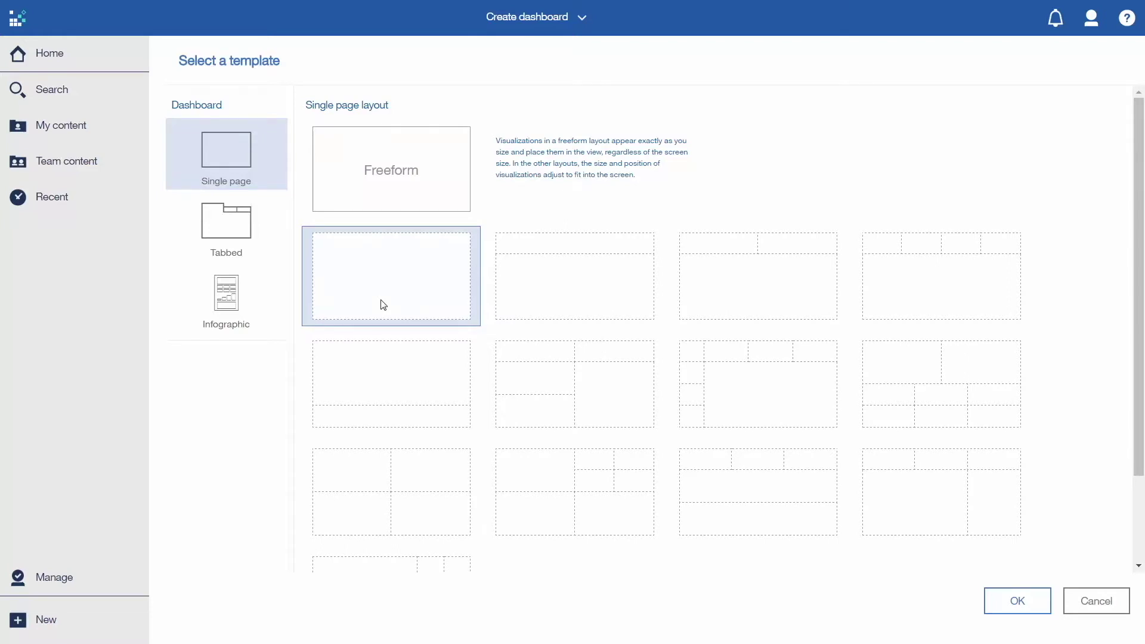
click(1015, 602)
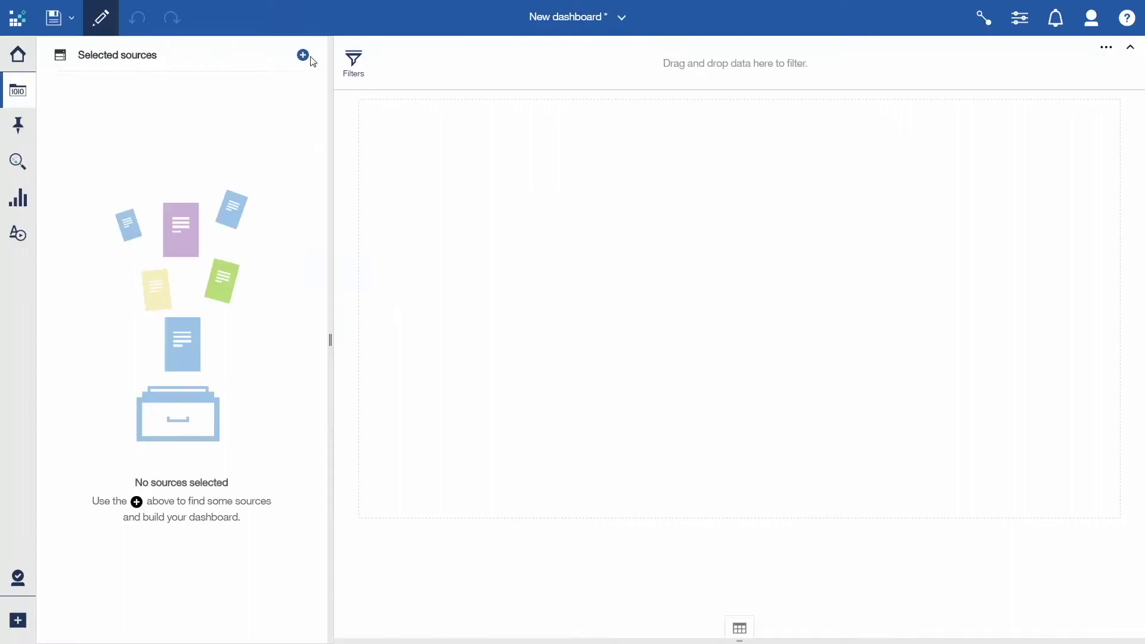
- Add Boston 311 calls from Team content > Get started > Data as the dashboard's source
click(304, 56)
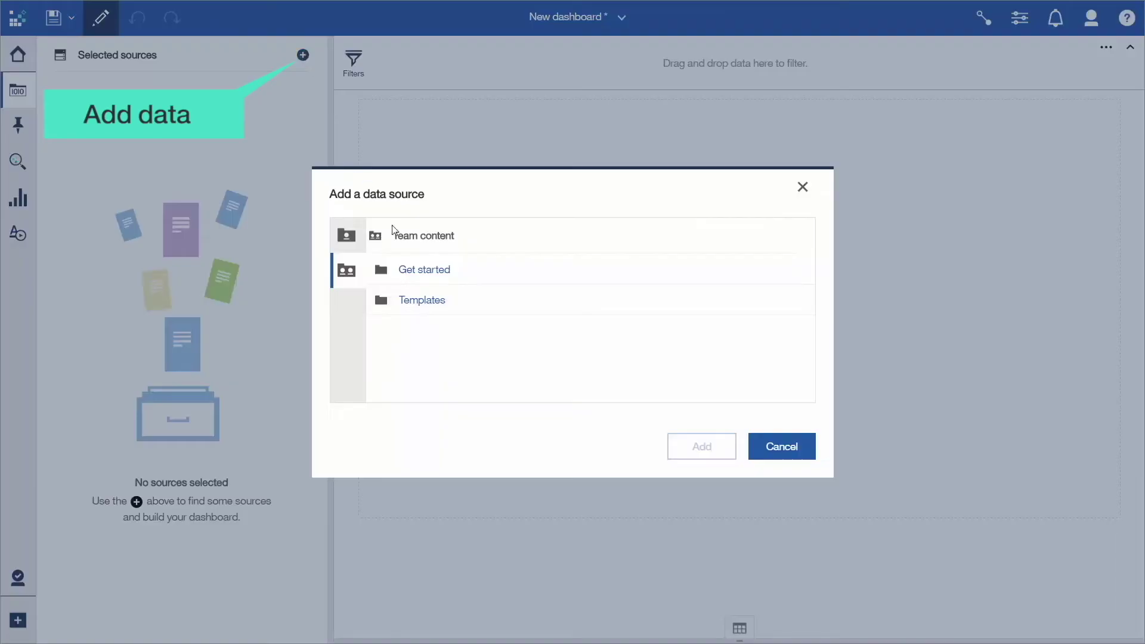
click(417, 271)
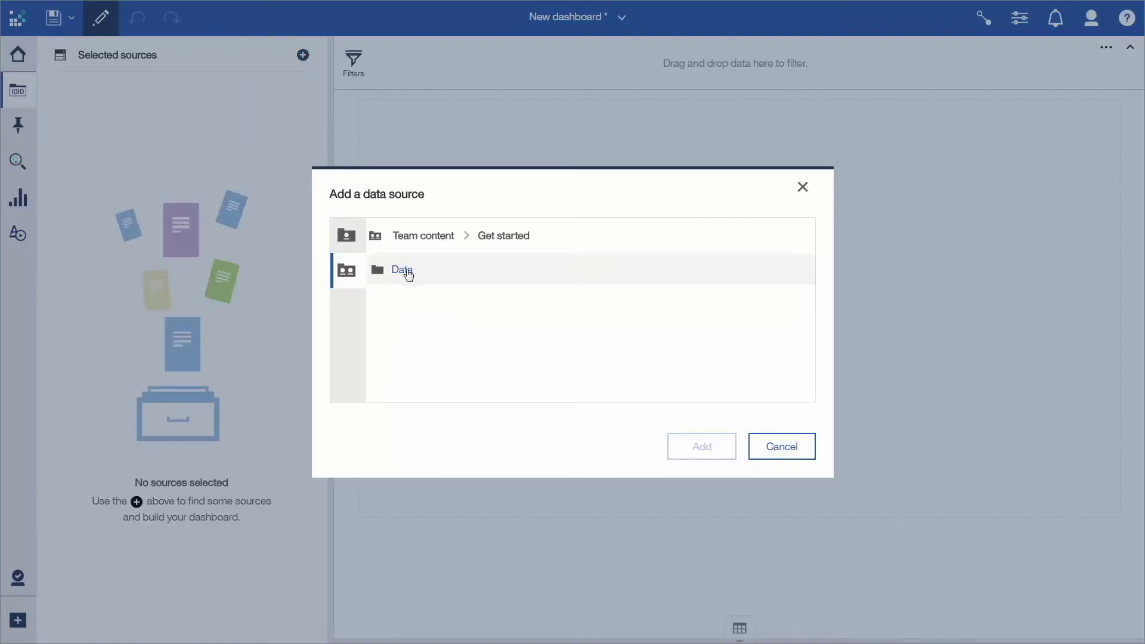
click(407, 273)
click(414, 330)
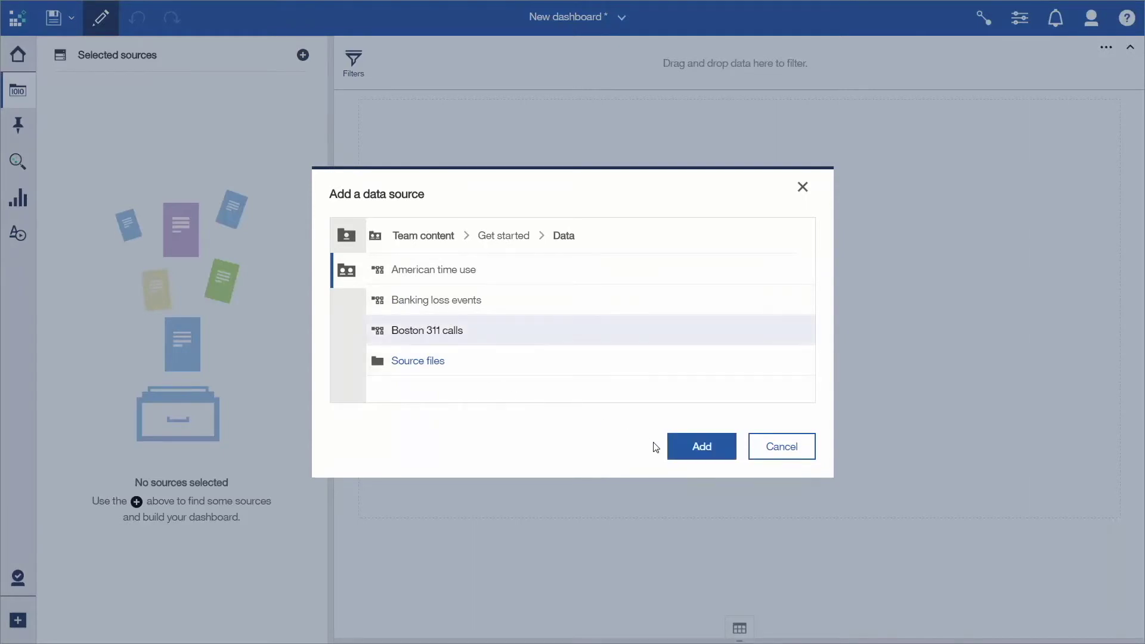
click(703, 454)
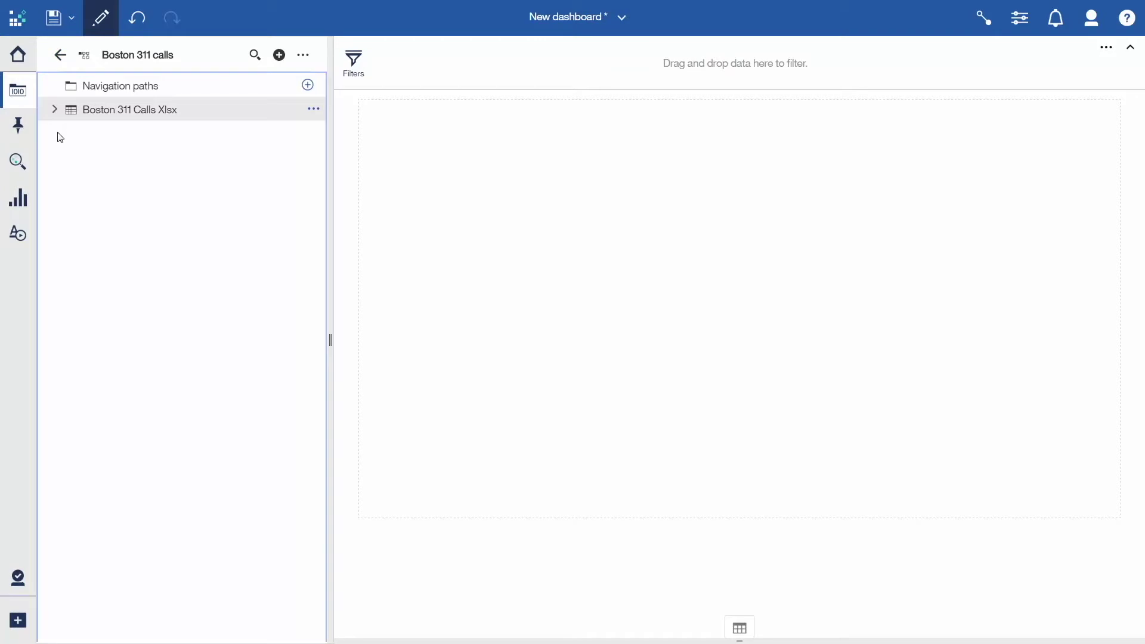
- Place Weather Condition from Boston 311 Calls Xlsx on the canvas and turn it into a data player
click(54, 110)
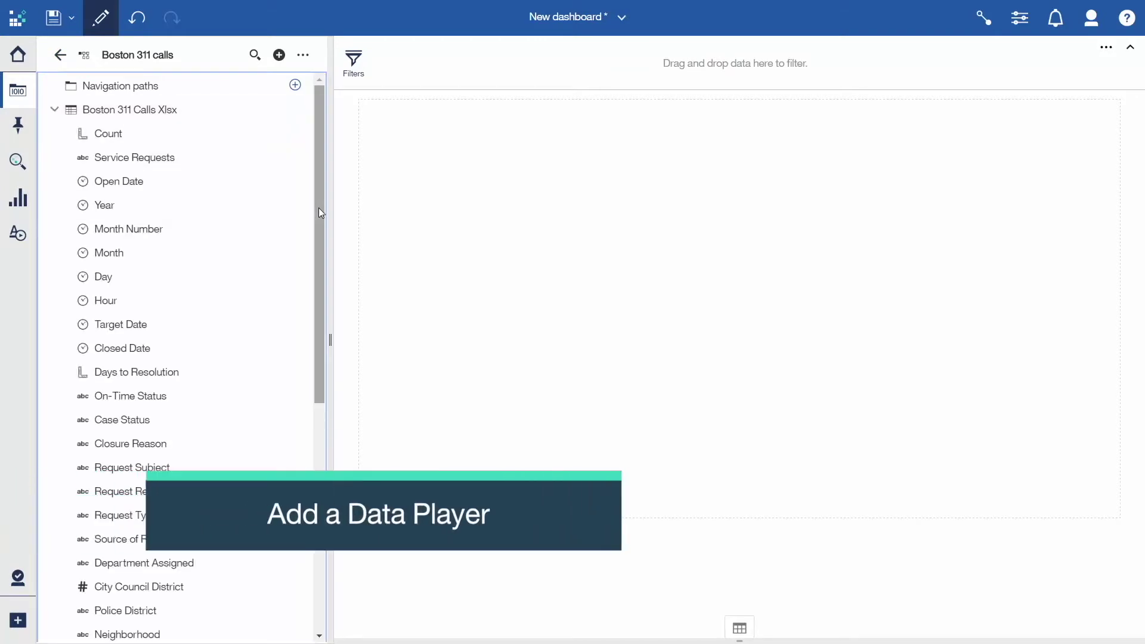
drag(318, 207, 318, 393)
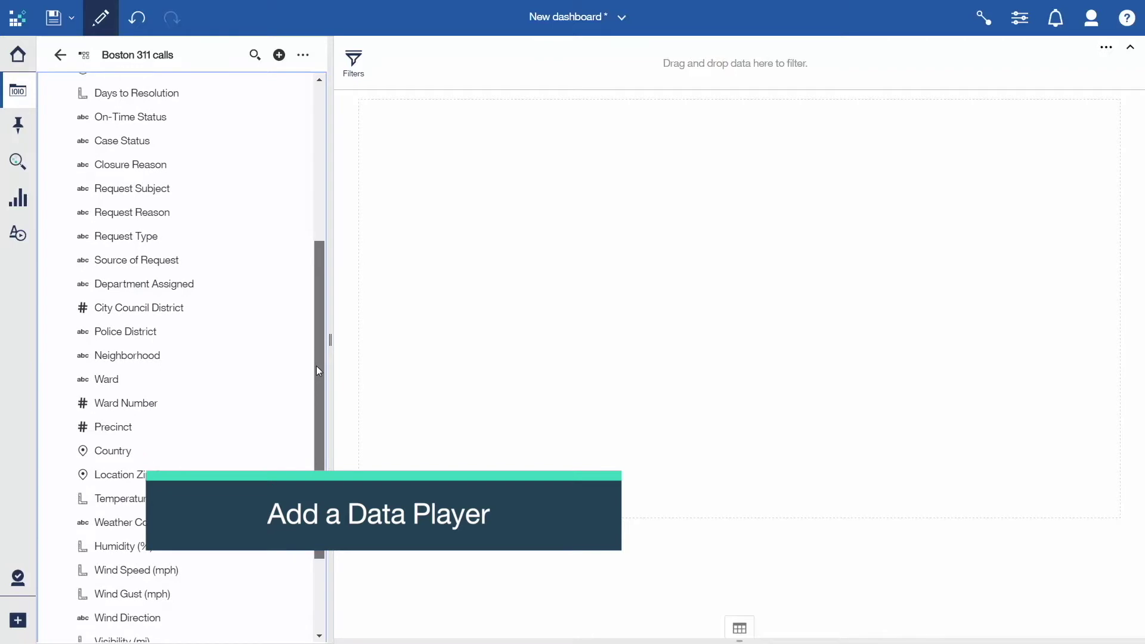
drag(157, 526, 394, 147)
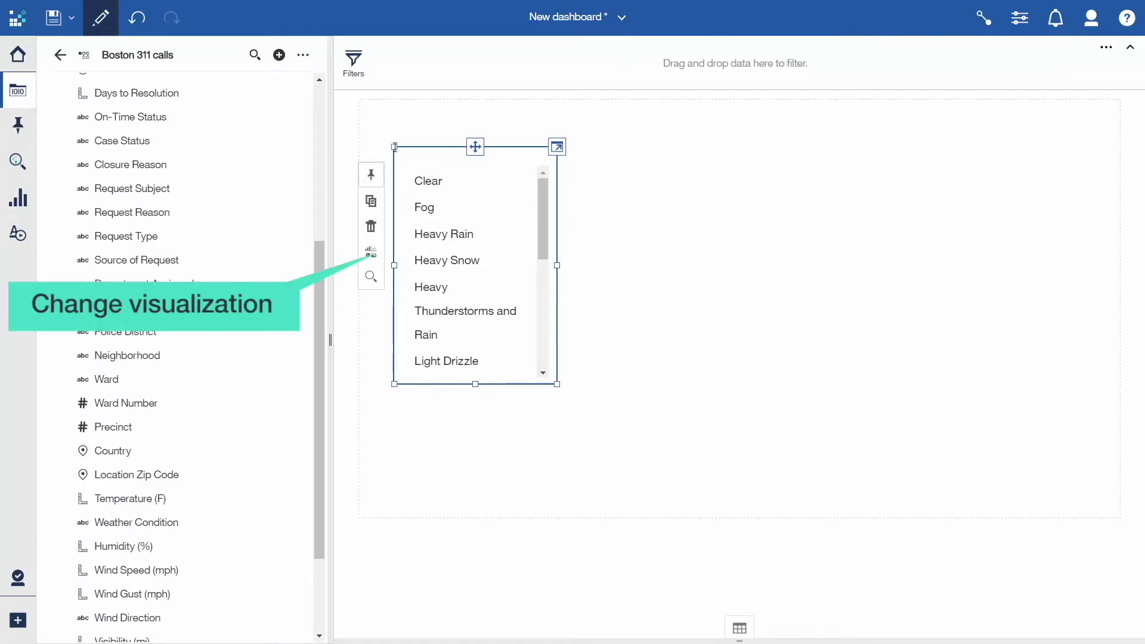
click(371, 256)
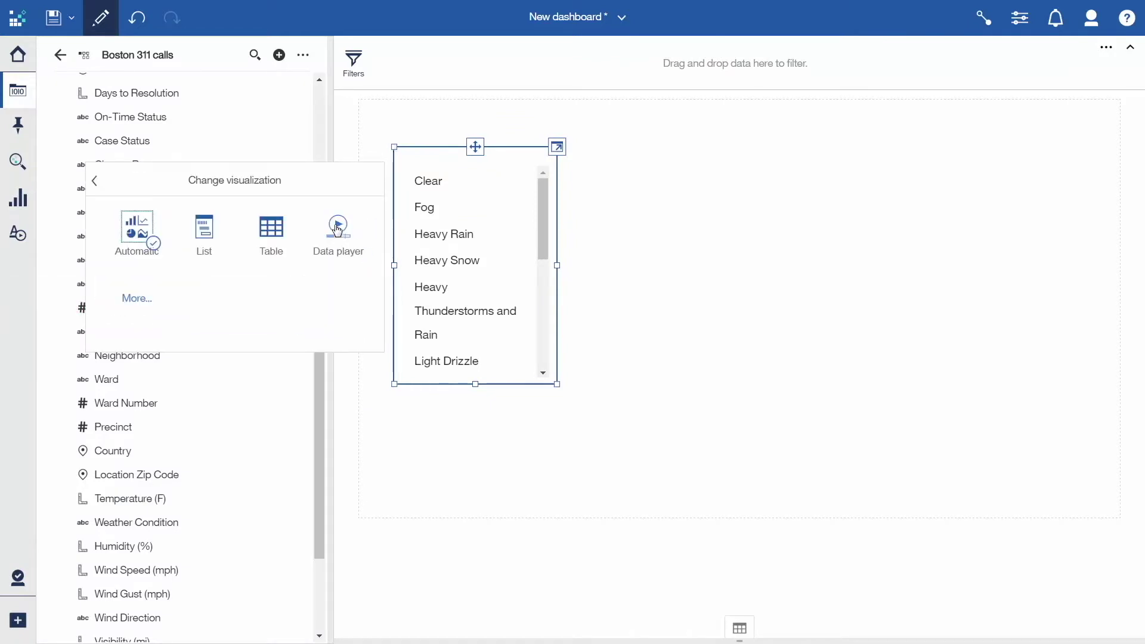
click(337, 229)
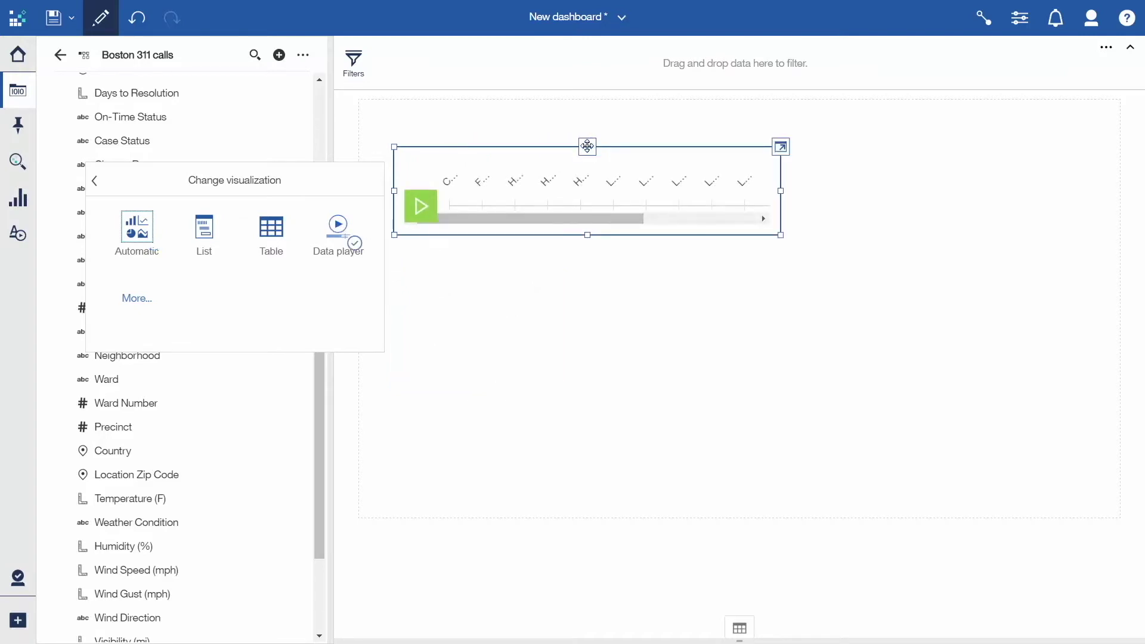
- Move the weather data player to the canvas top, stretch it edge to edge, and heighten it
drag(588, 145, 597, 97)
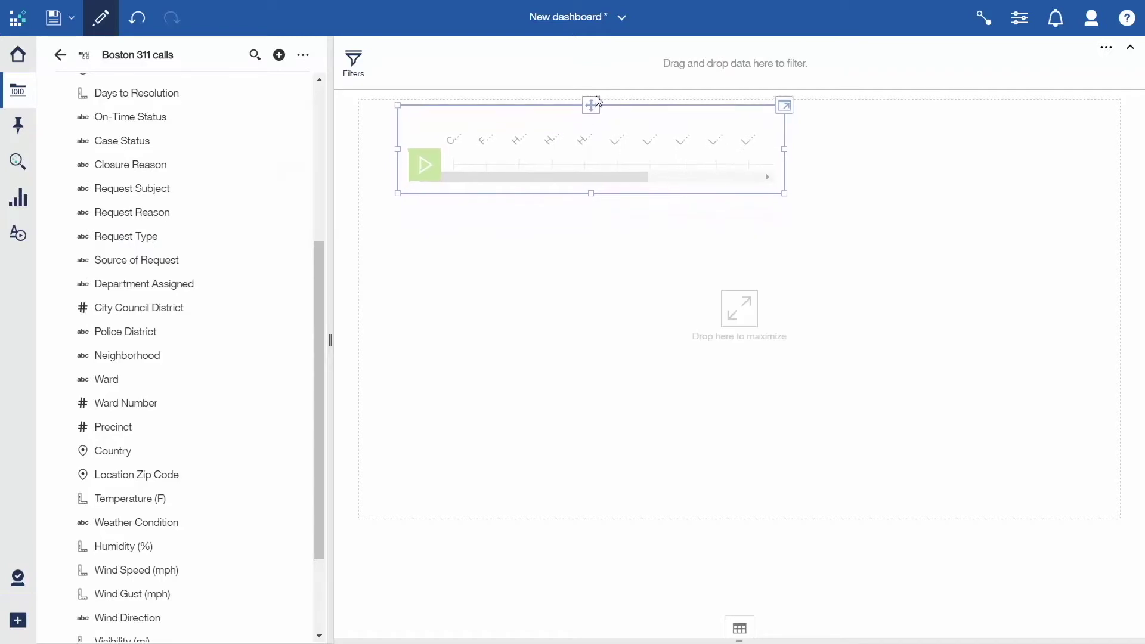
drag(596, 93, 594, 95)
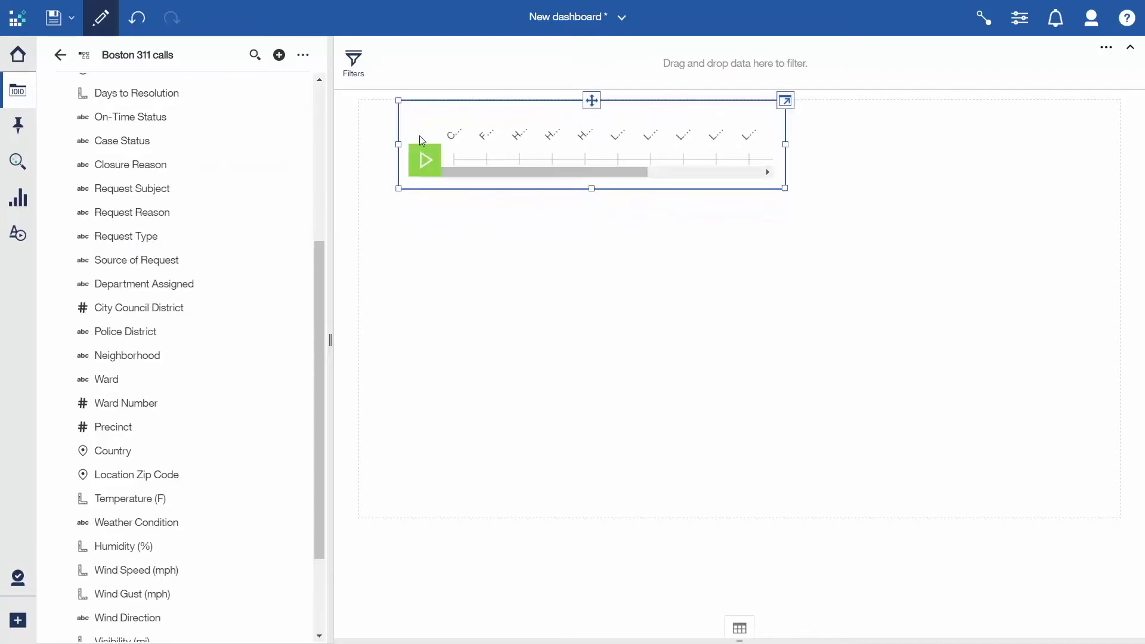
drag(400, 144, 359, 144)
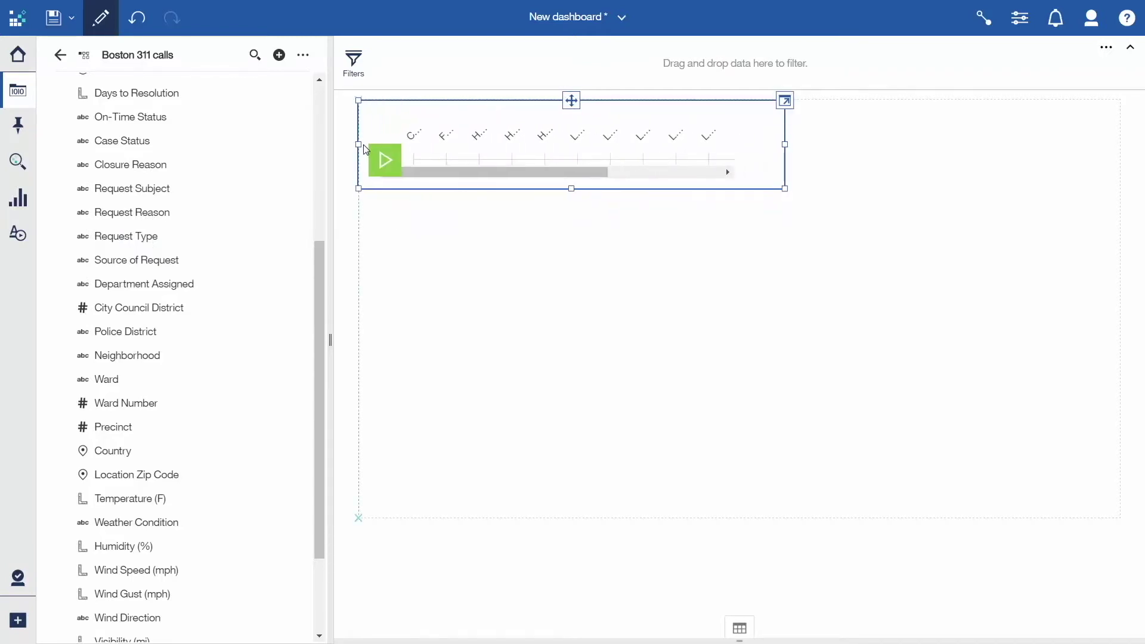
drag(786, 145, 1119, 146)
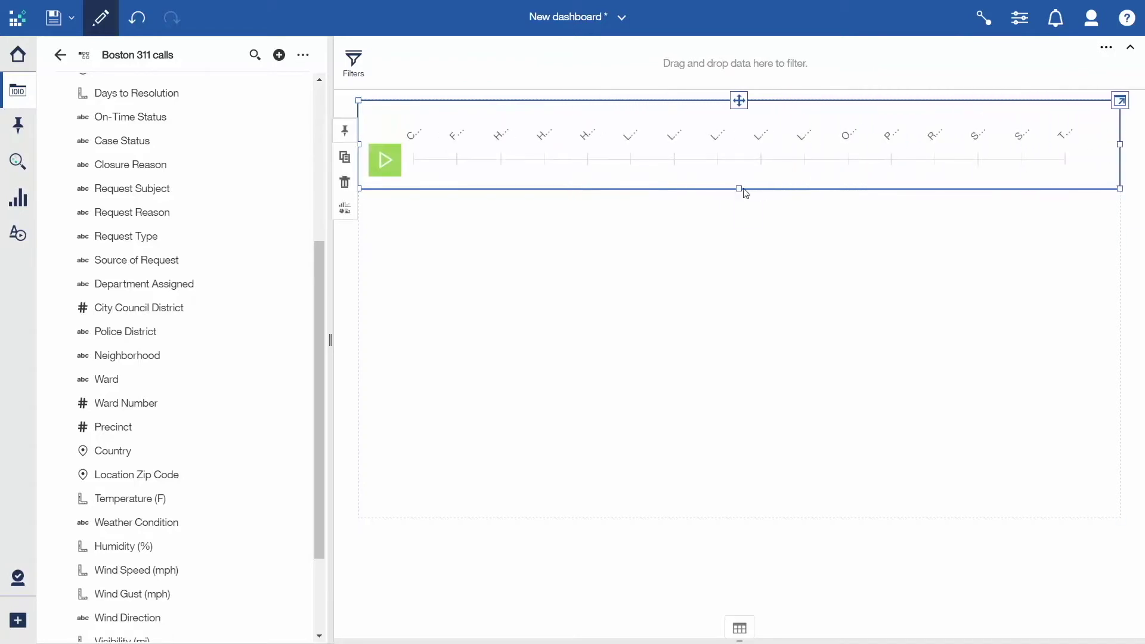
drag(737, 189, 737, 268)
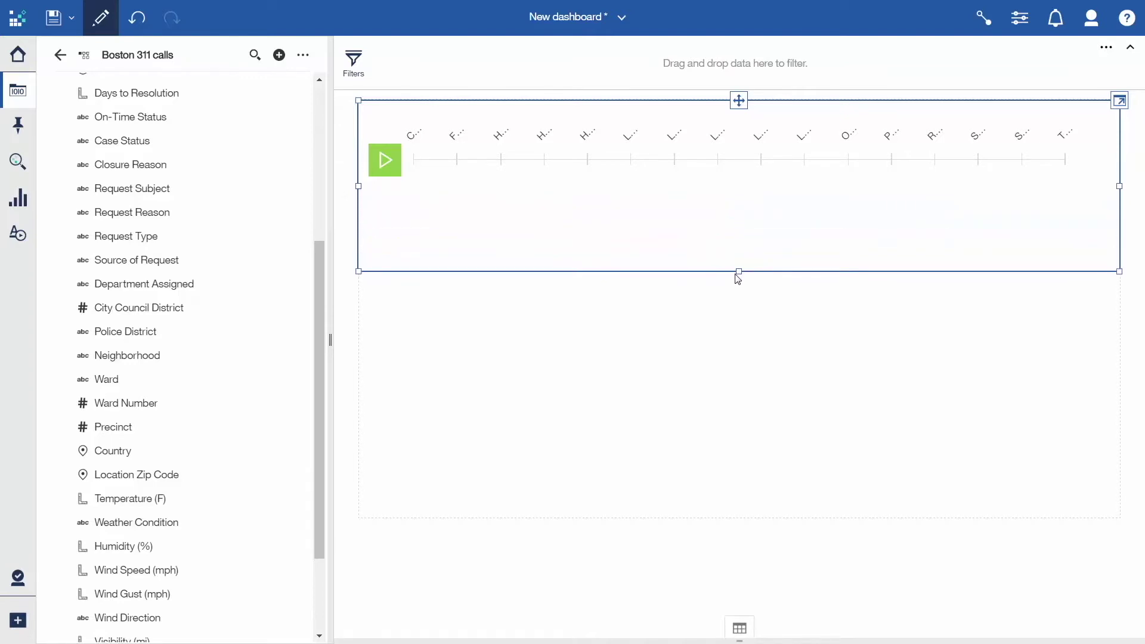
drag(737, 268, 737, 281)
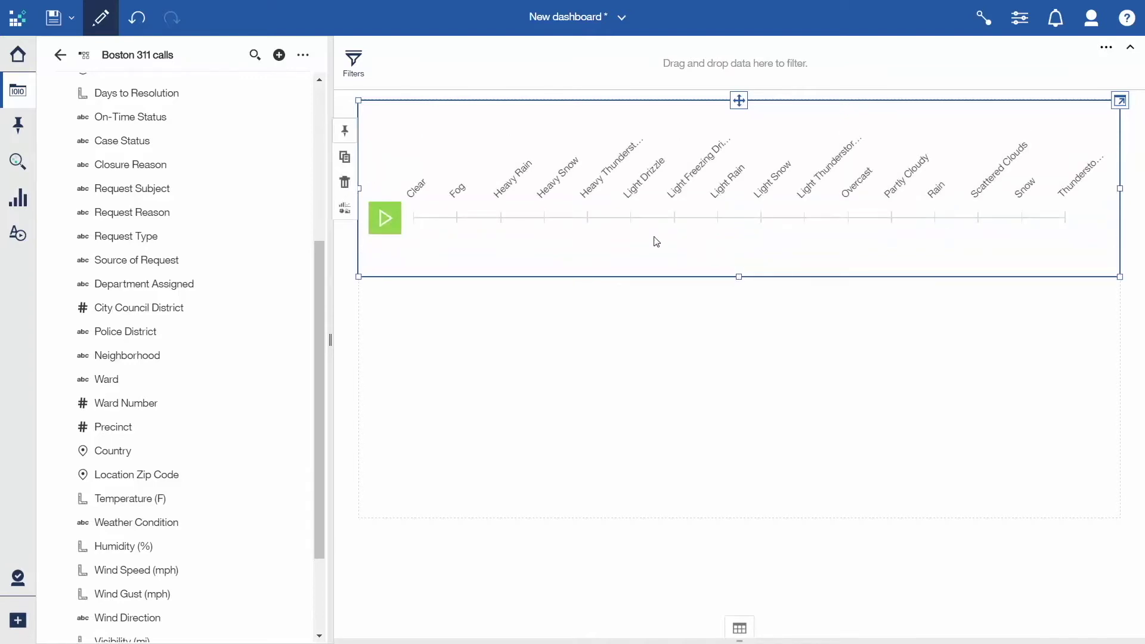
click(18, 200)
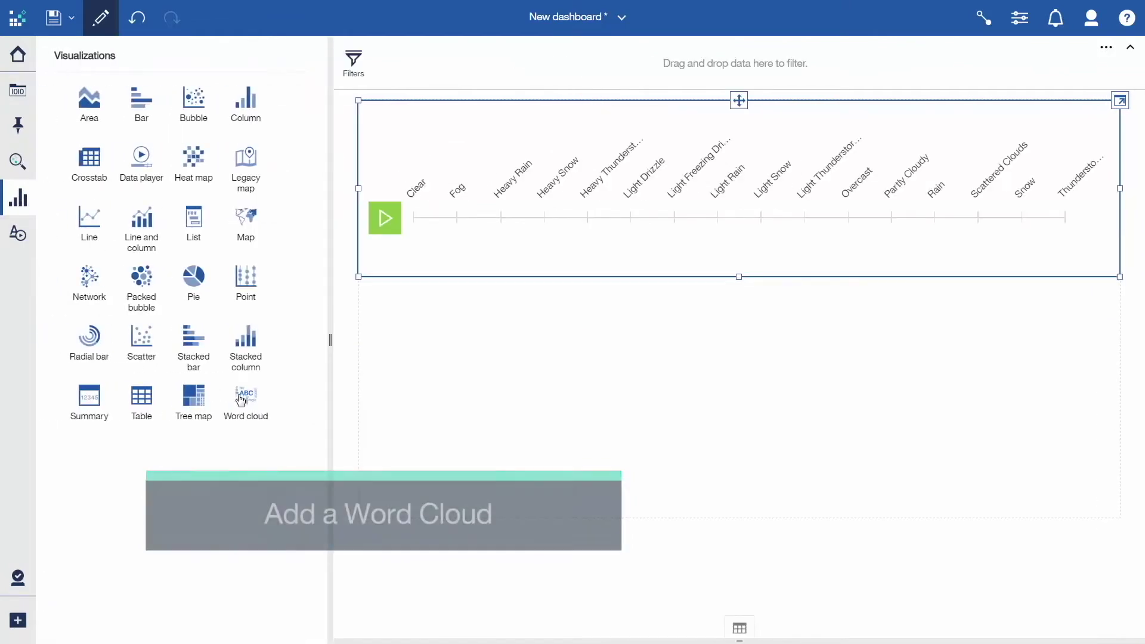
- Add a word cloud of Request Reason sized by Days to Resolution and coloured by On-Time Status
drag(242, 398, 426, 351)
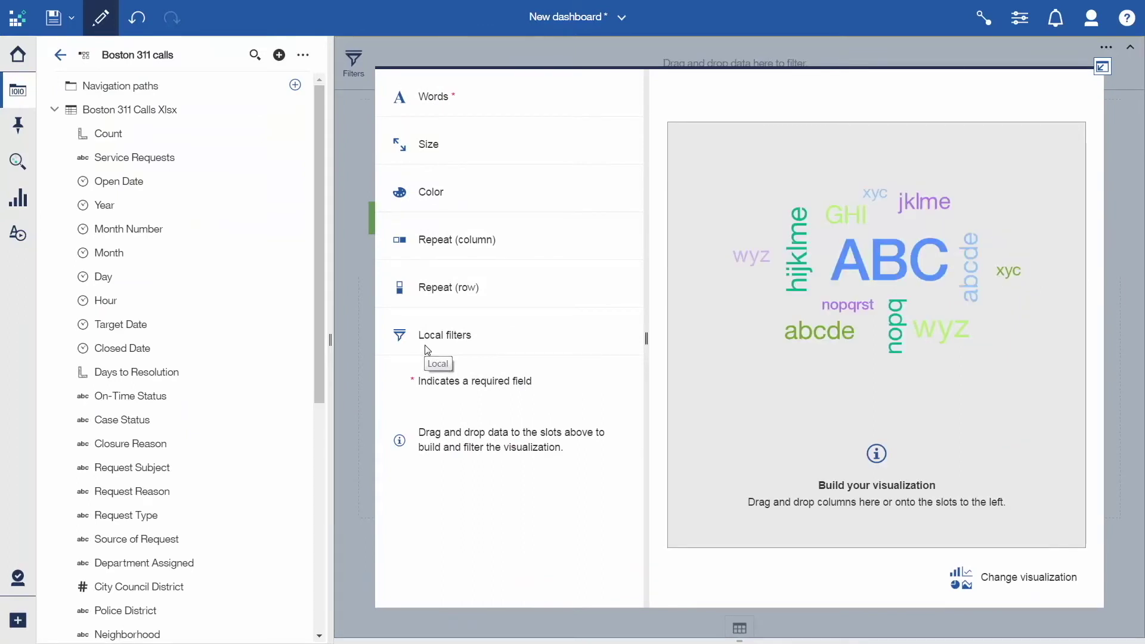
mouse_move(132, 491)
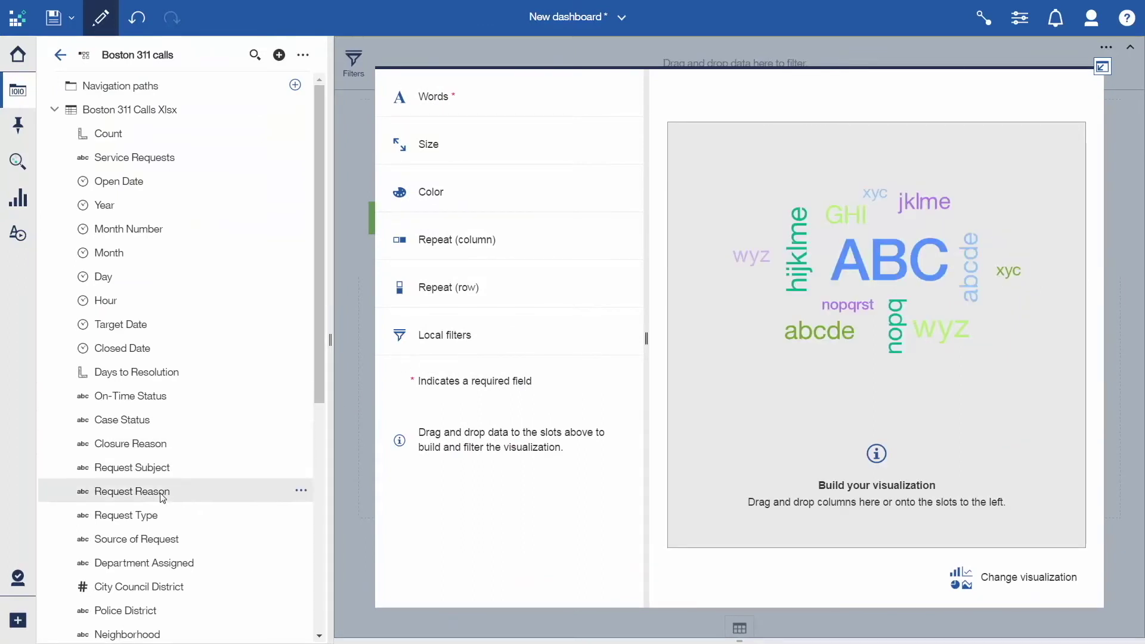
drag(161, 498, 441, 97)
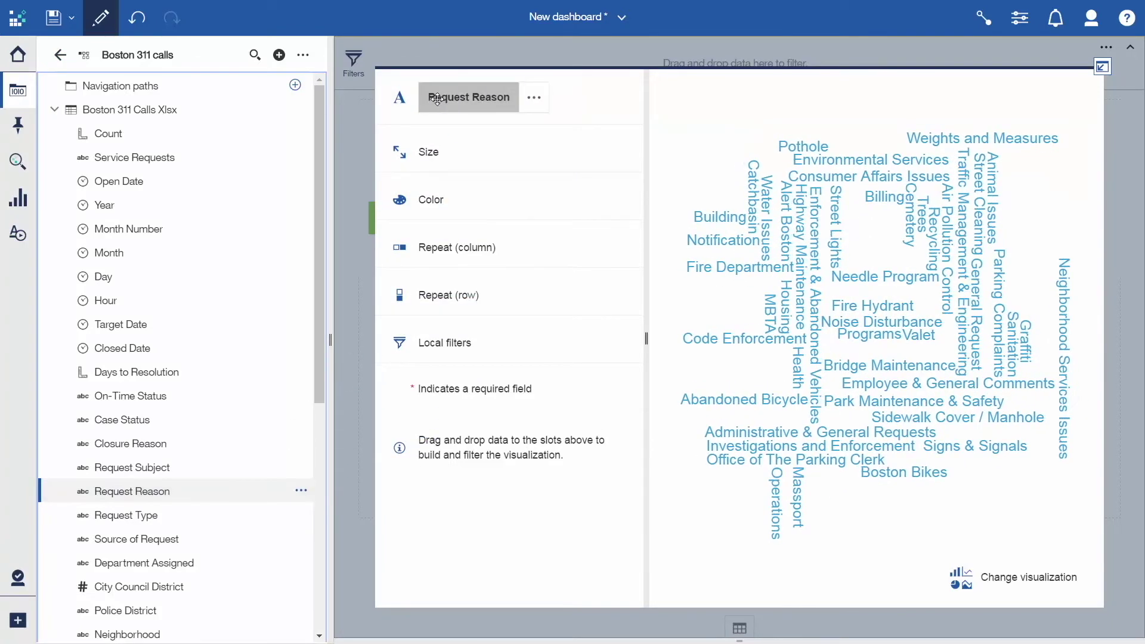
mouse_move(160, 373)
mouse_down()
mouse_move(244, 356)
mouse_move(439, 154)
mouse_up()
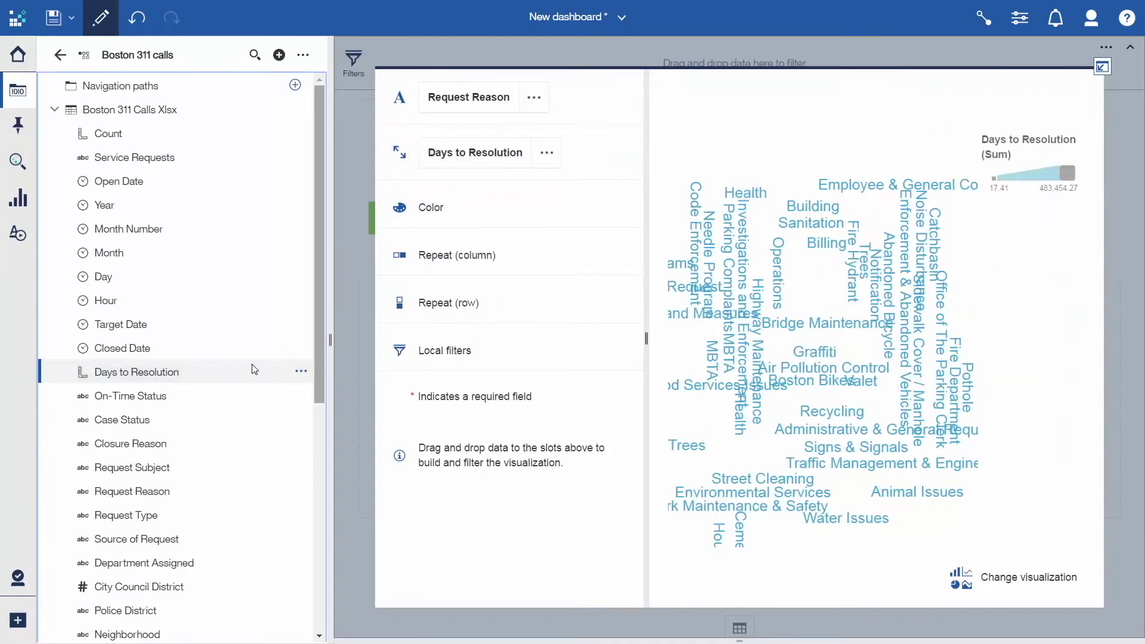
drag(148, 403, 475, 209)
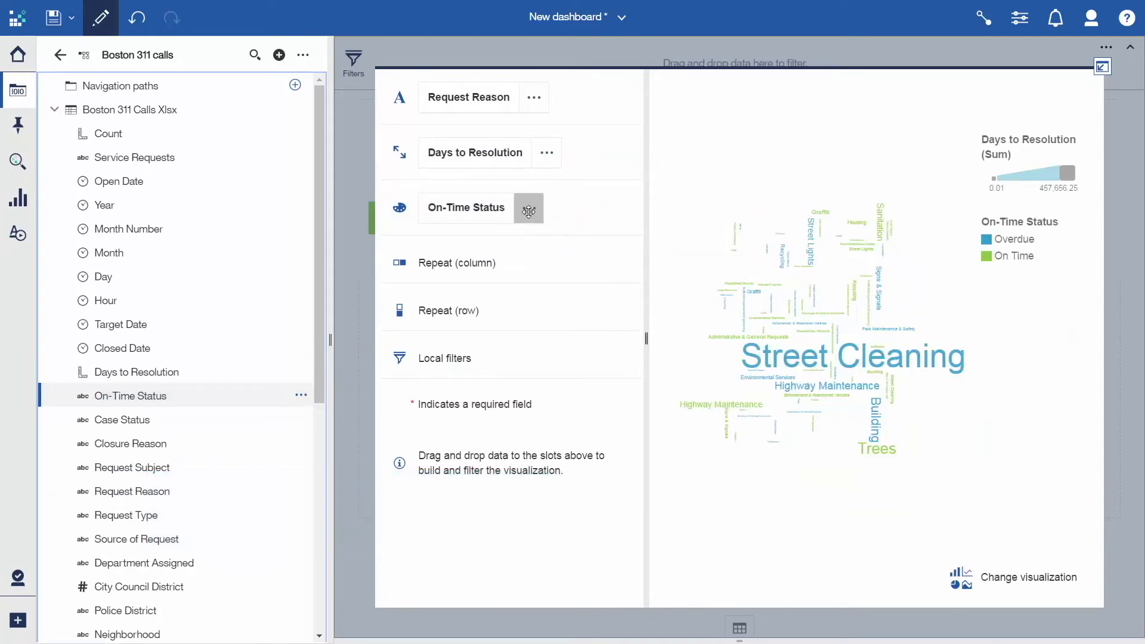
click(529, 212)
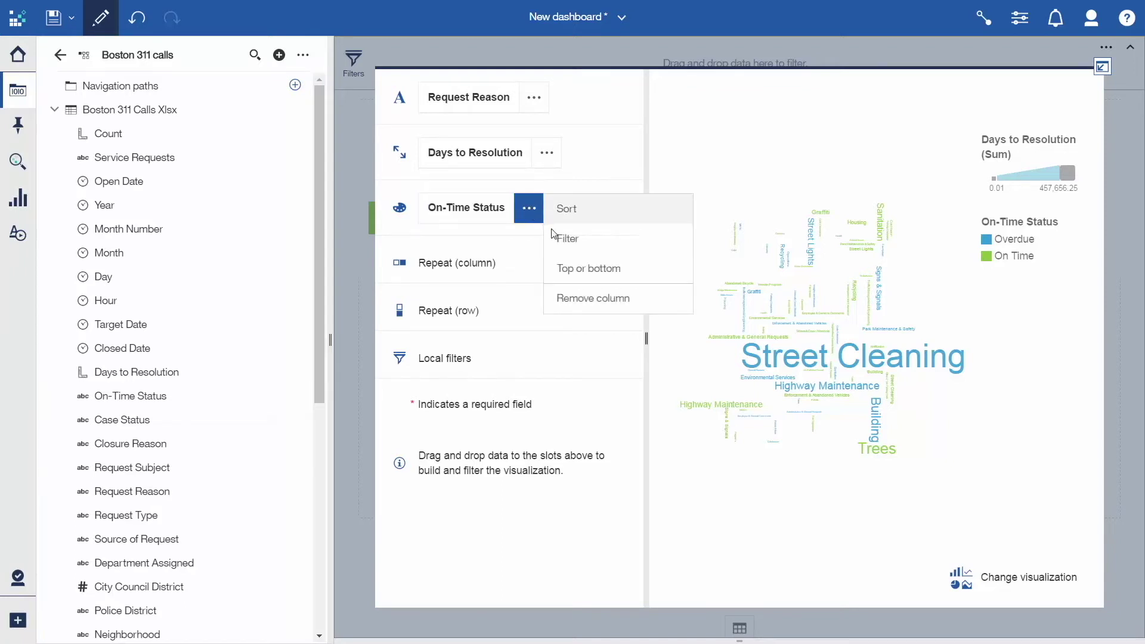
- Apply Sort descending to the word cloud's On-Time Status and collapse back to the dashboard
click(579, 222)
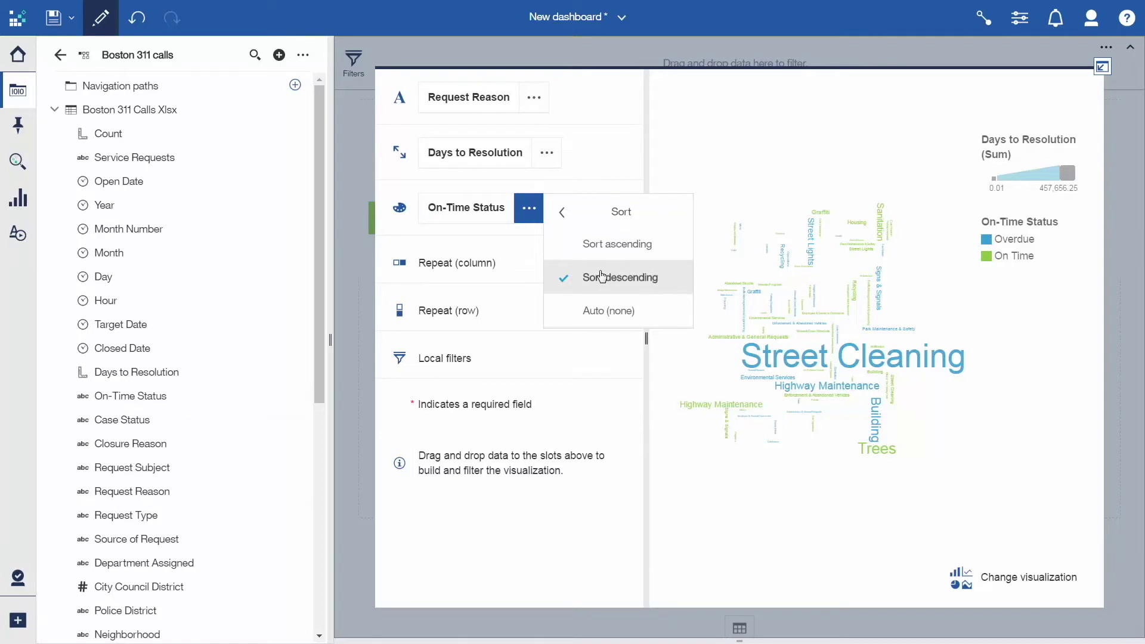
click(590, 212)
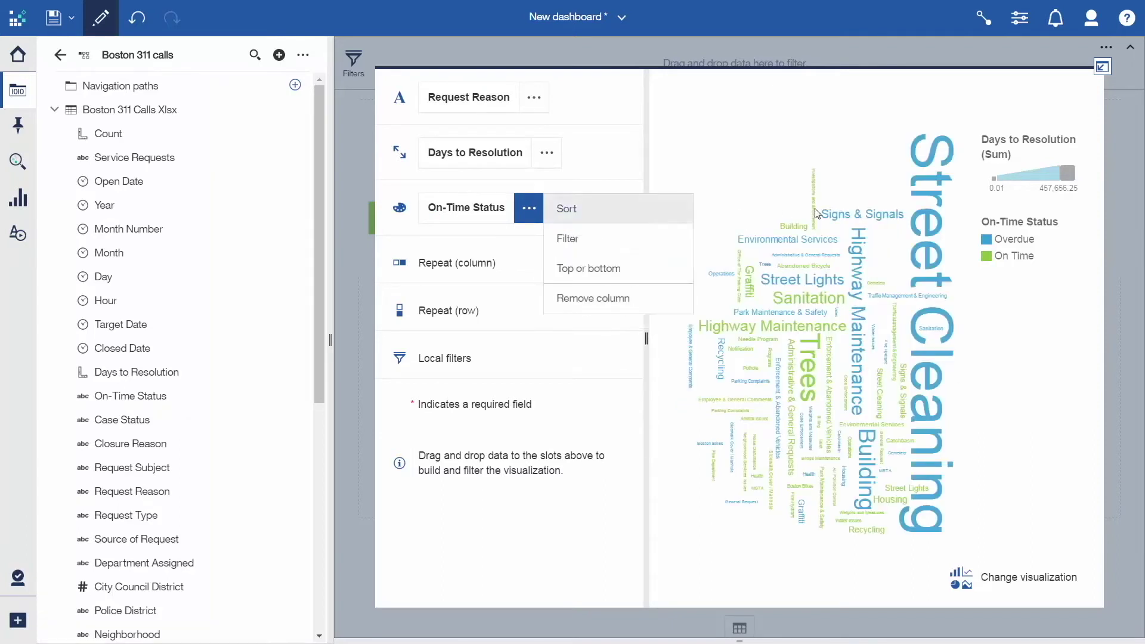
click(1103, 69)
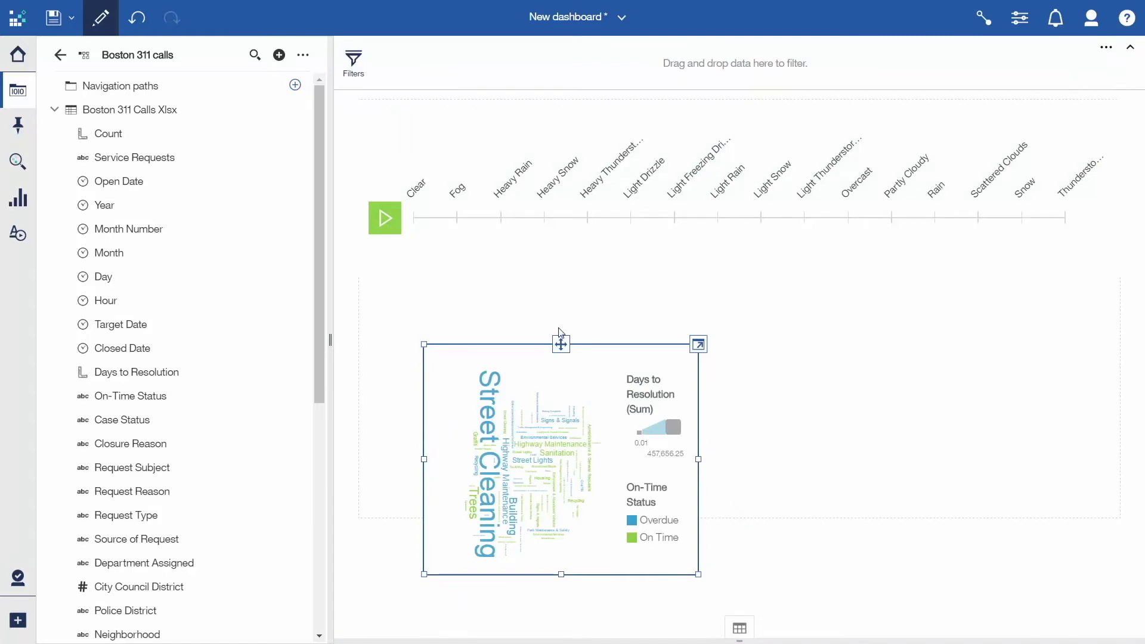
- Place the word cloud at the left below the weather player, then make it taller and wider
drag(545, 338, 492, 274)
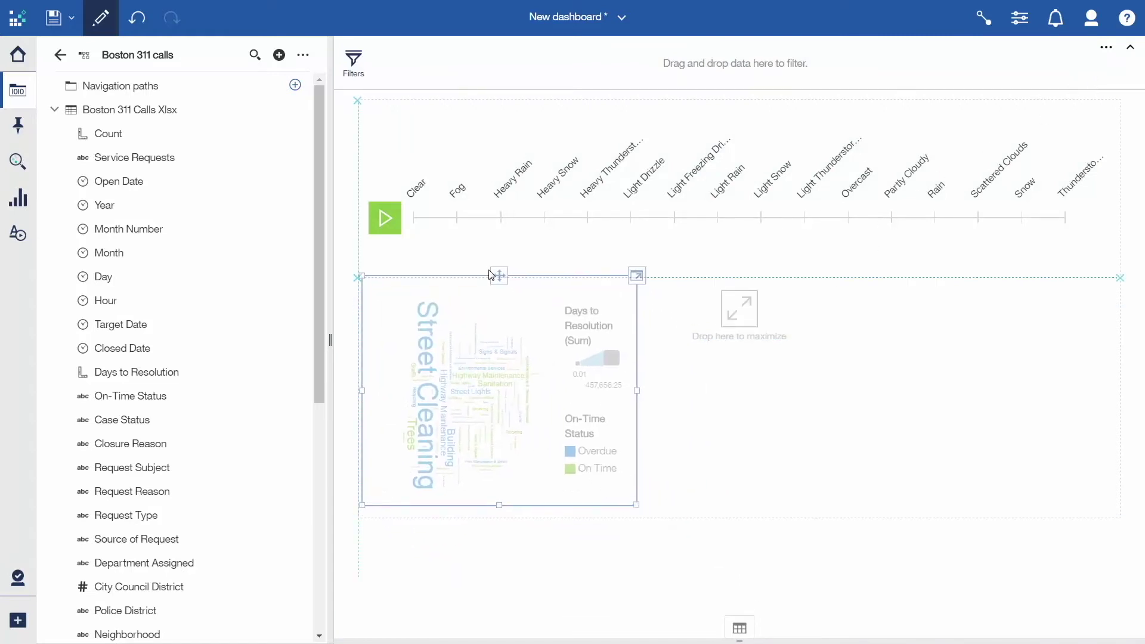
drag(492, 274, 494, 276)
drag(495, 508, 495, 571)
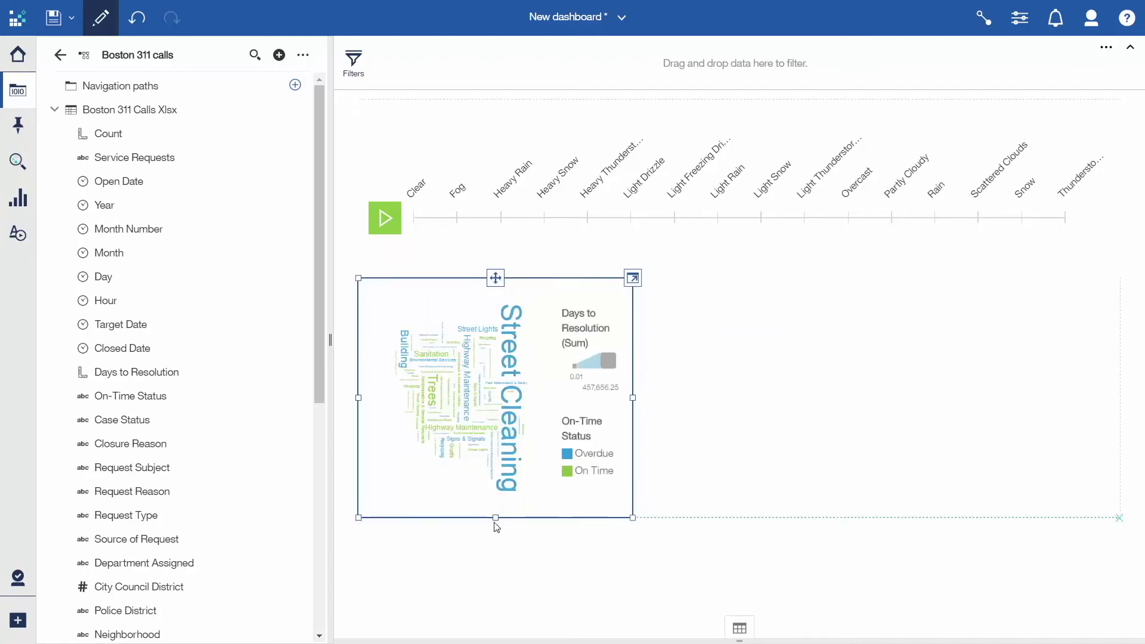
drag(634, 427, 729, 427)
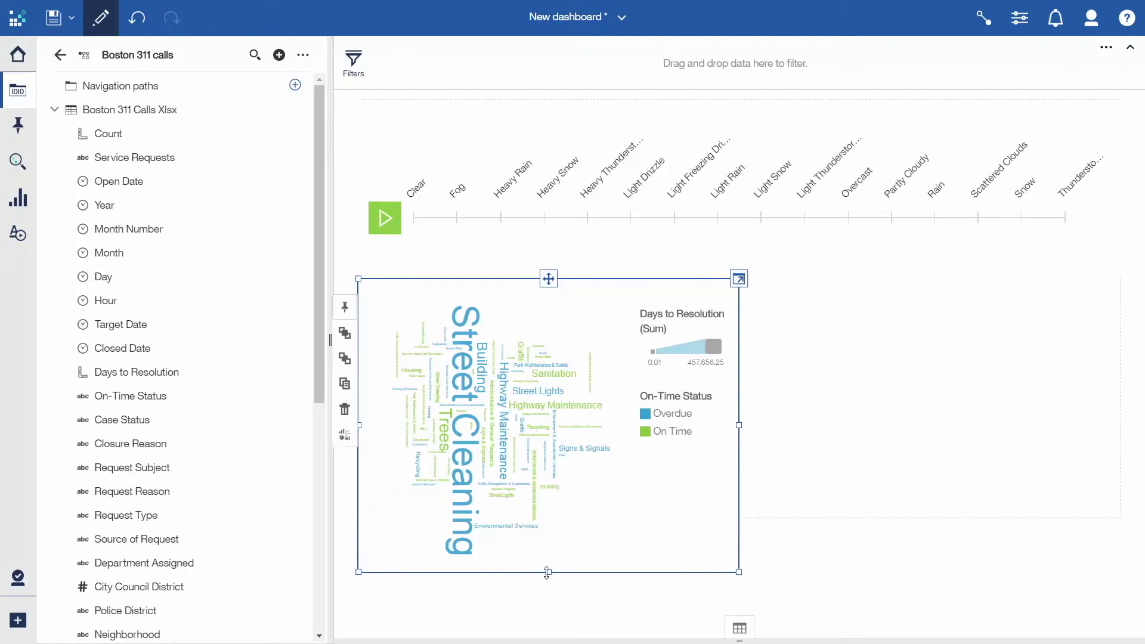
drag(548, 572, 547, 590)
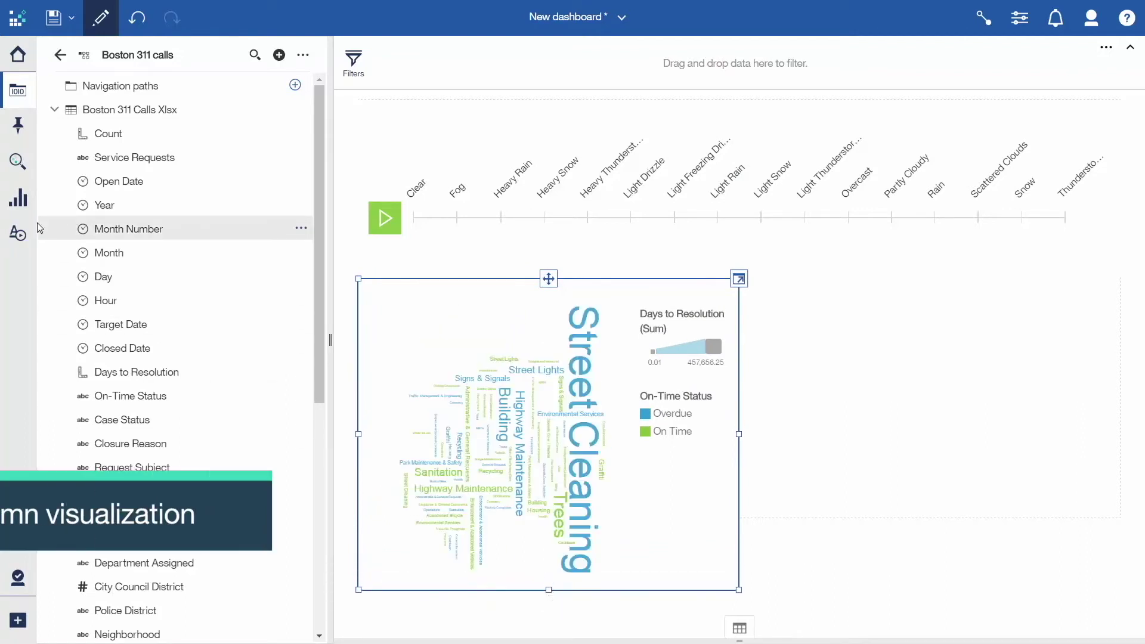
click(18, 201)
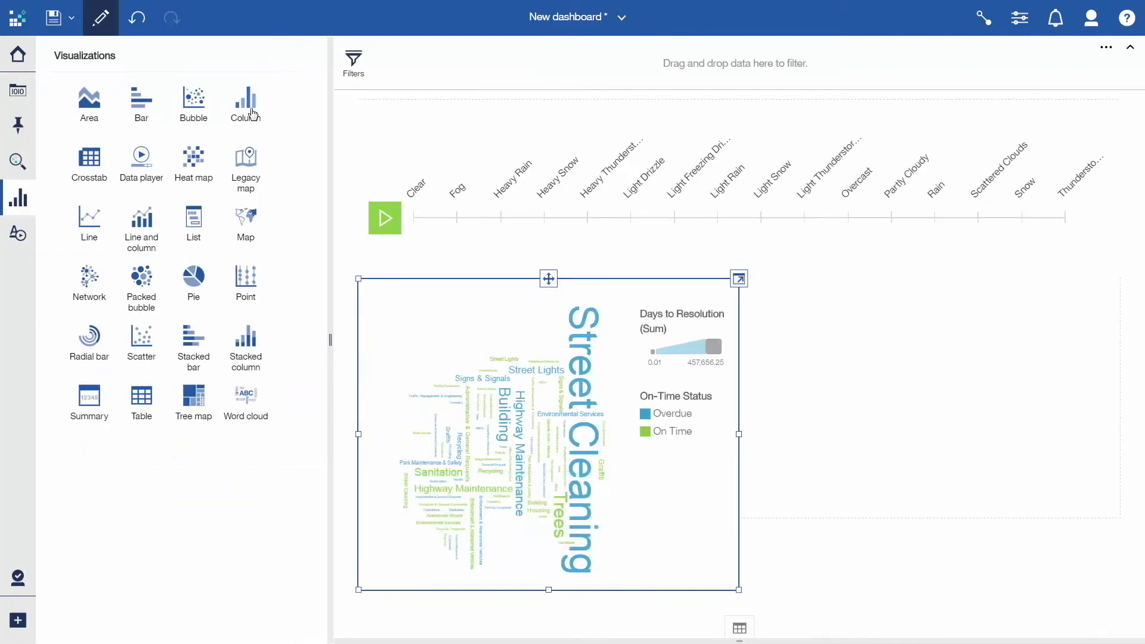
- Add a column chart with Ward as the bars and Service Requests as the length
mouse_move(246, 112)
mouse_down()
mouse_move(384, 241)
mouse_move(867, 326)
mouse_up()
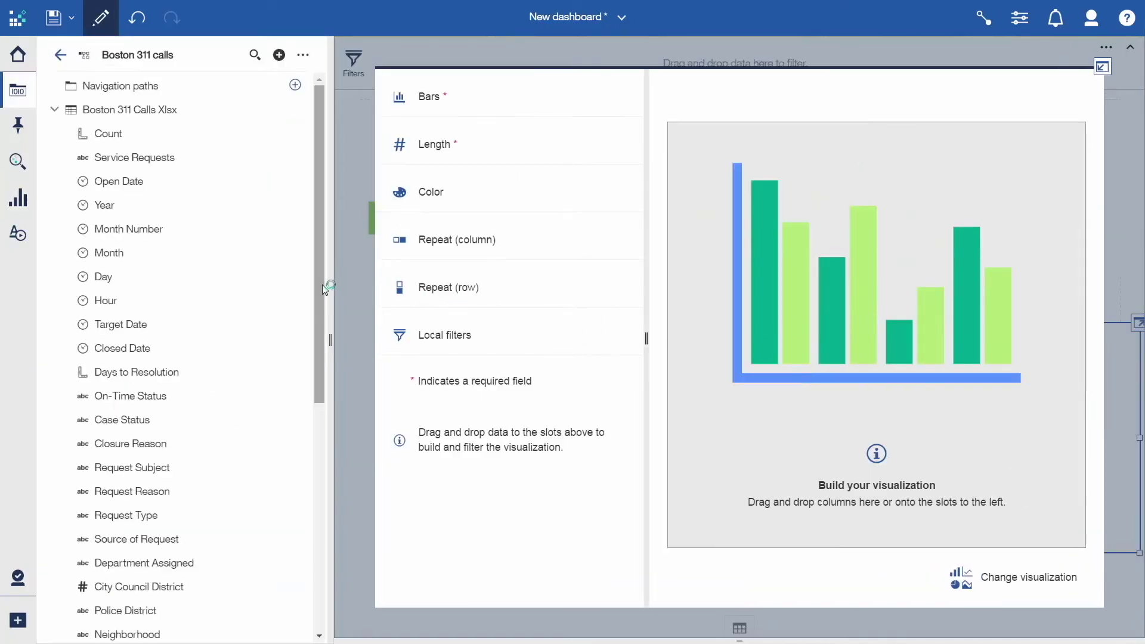
drag(322, 284, 320, 391)
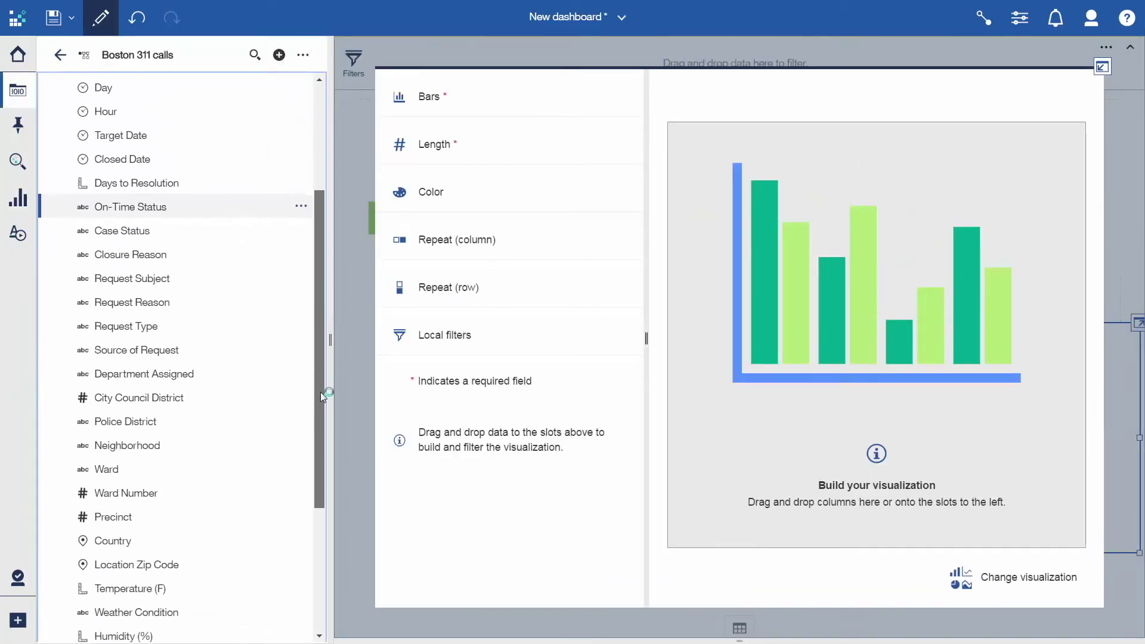
drag(108, 465, 442, 108)
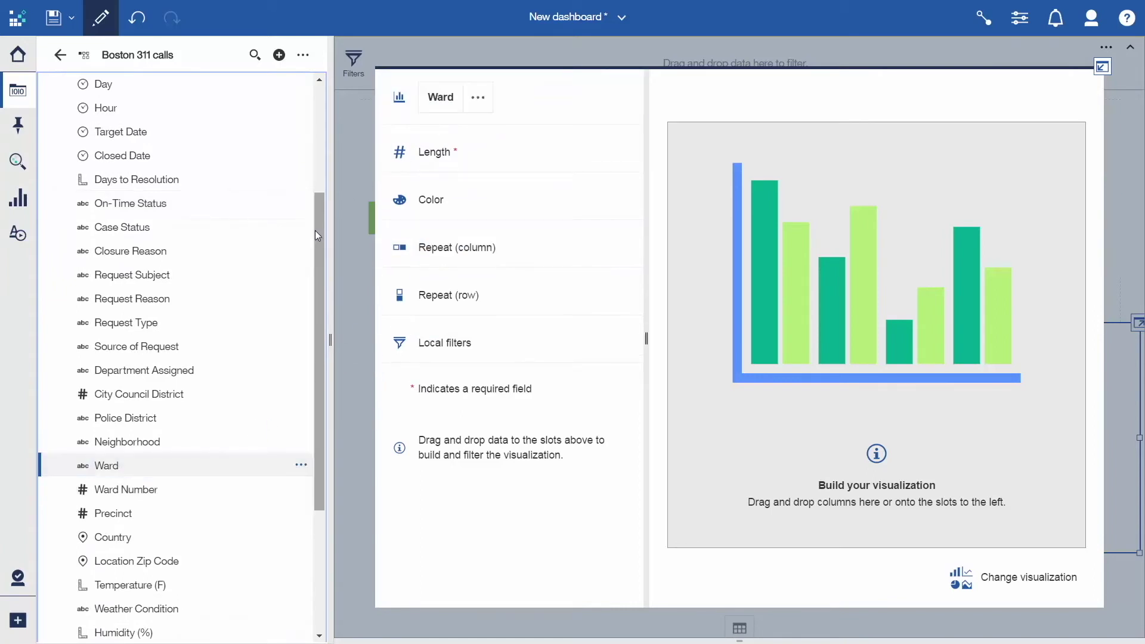
drag(315, 230, 320, 126)
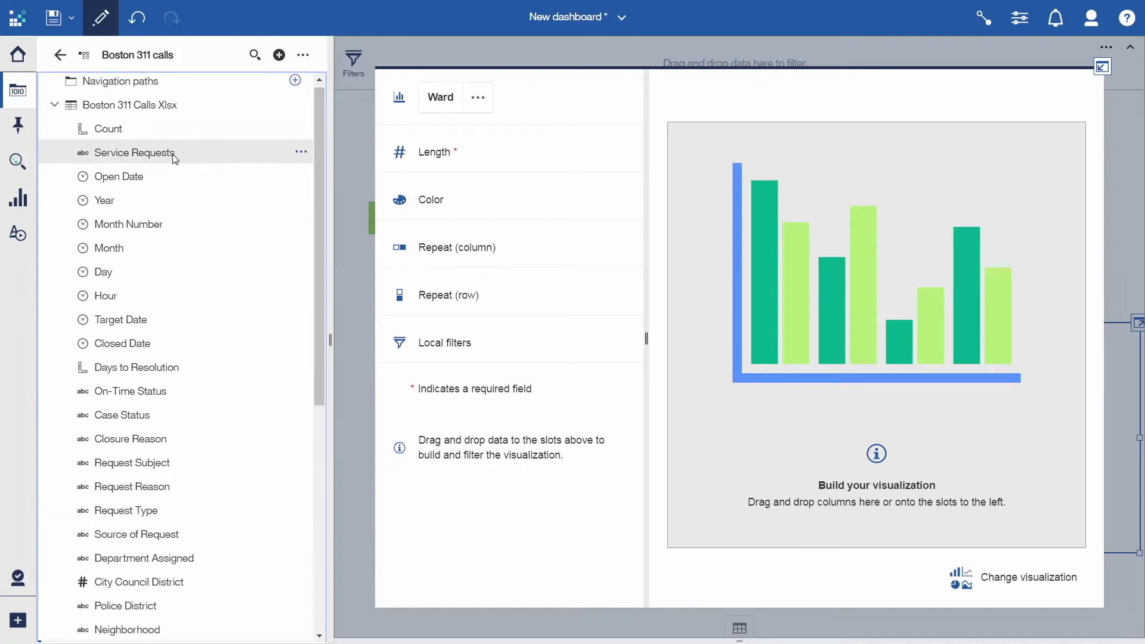
drag(230, 153, 439, 159)
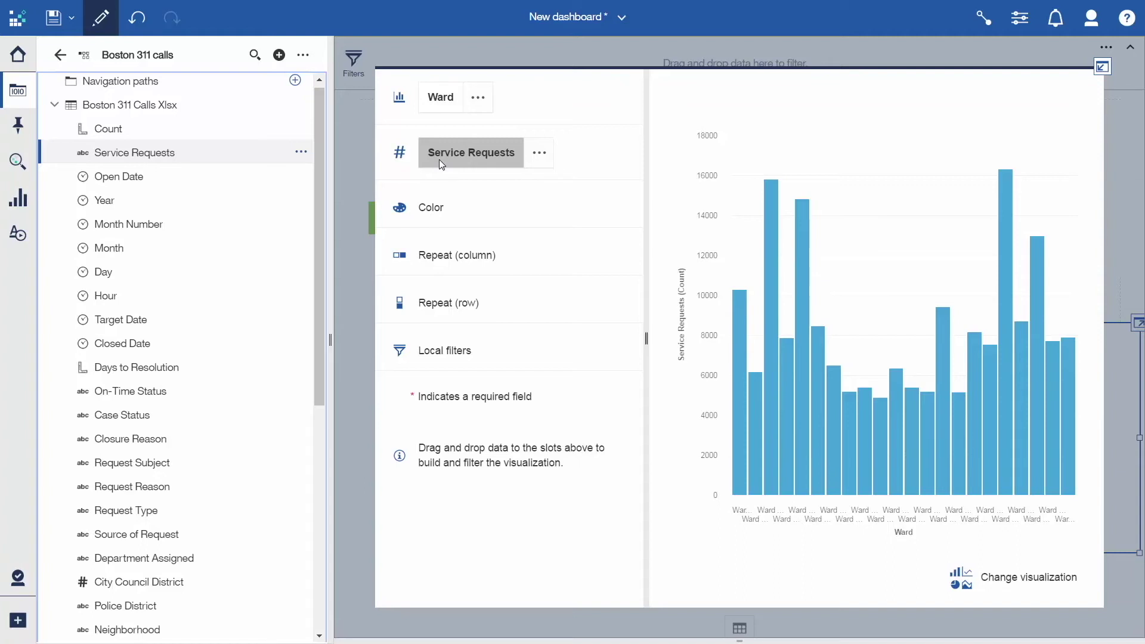
- Sort the Ward chart's Service Requests descending and collapse back to the dashboard
click(540, 152)
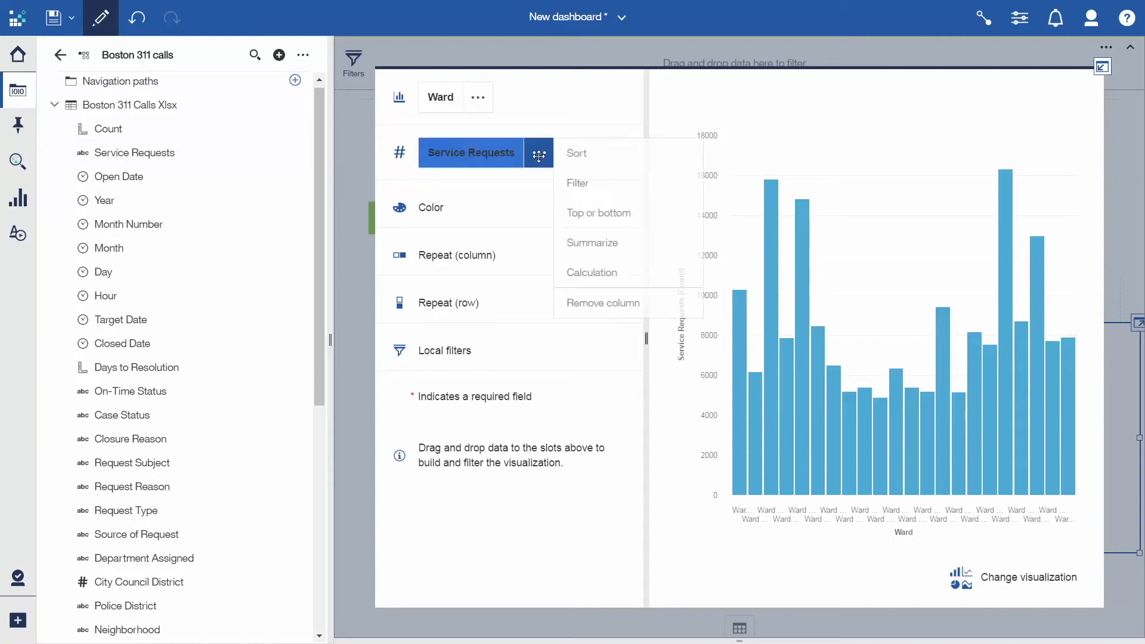
click(573, 156)
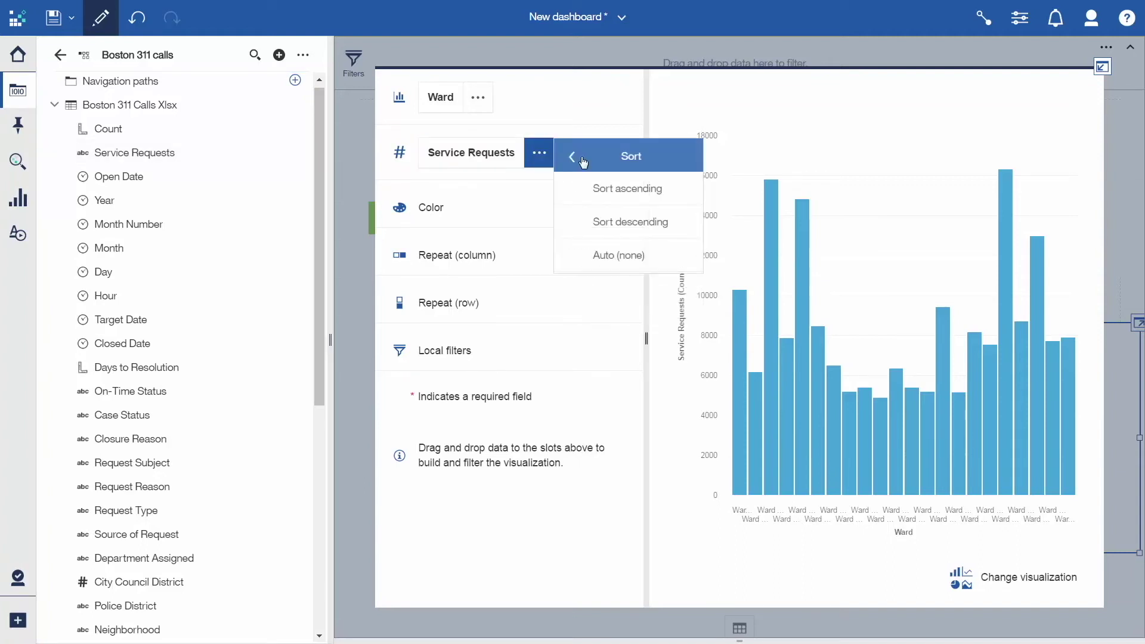
click(598, 222)
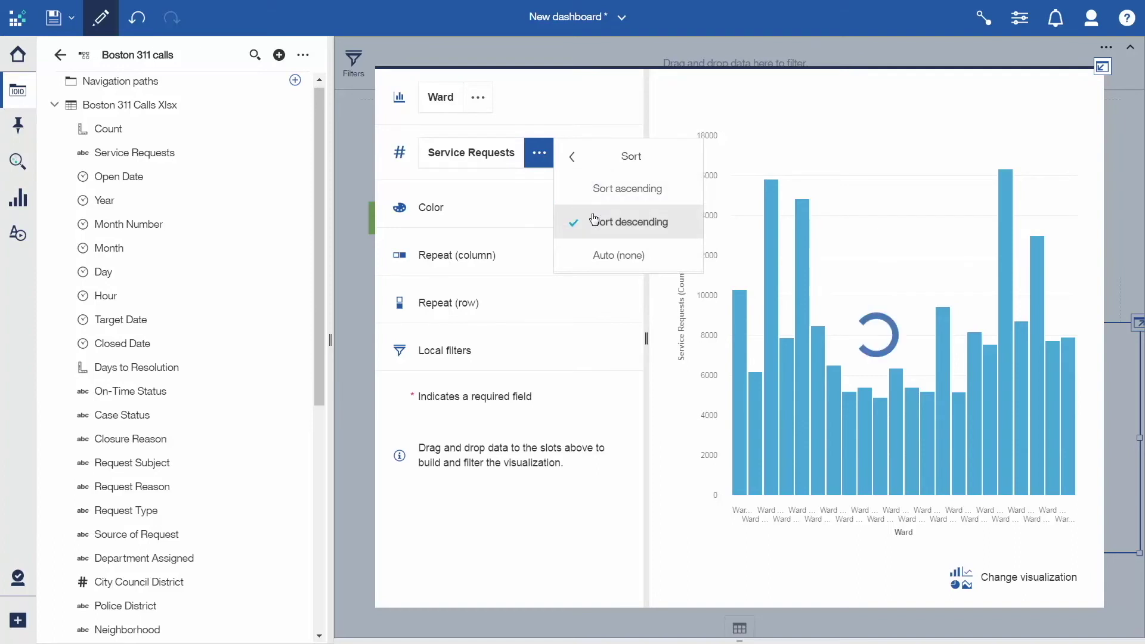
click(572, 157)
click(1102, 68)
- Place the ward column chart right of the word cloud, then widen and heighten it
drag(1003, 319, 927, 280)
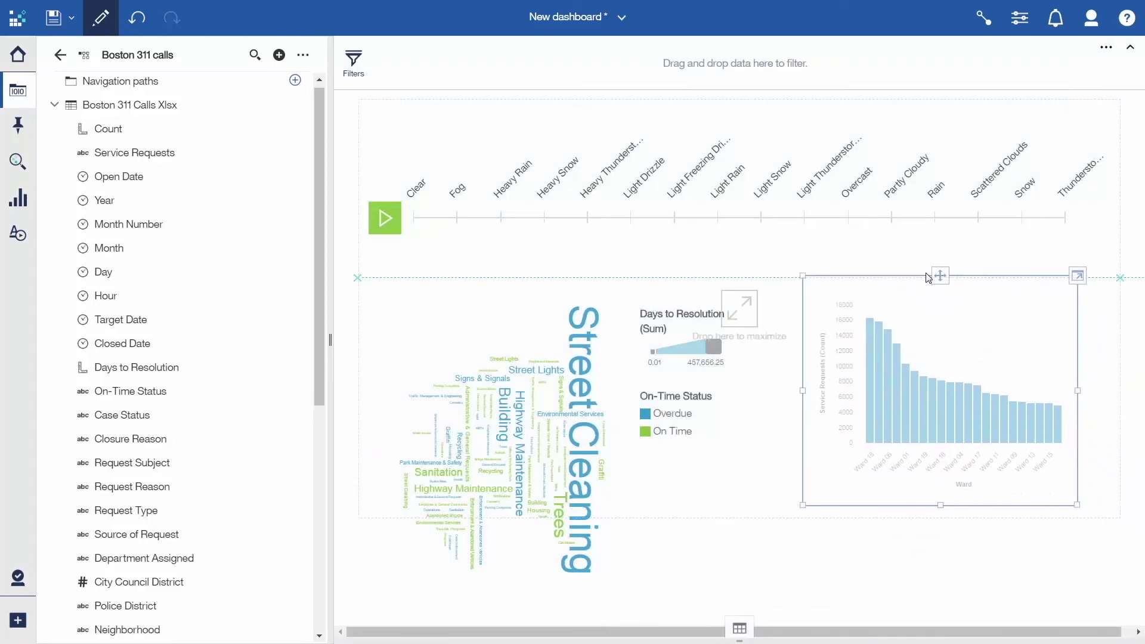
drag(927, 279, 886, 285)
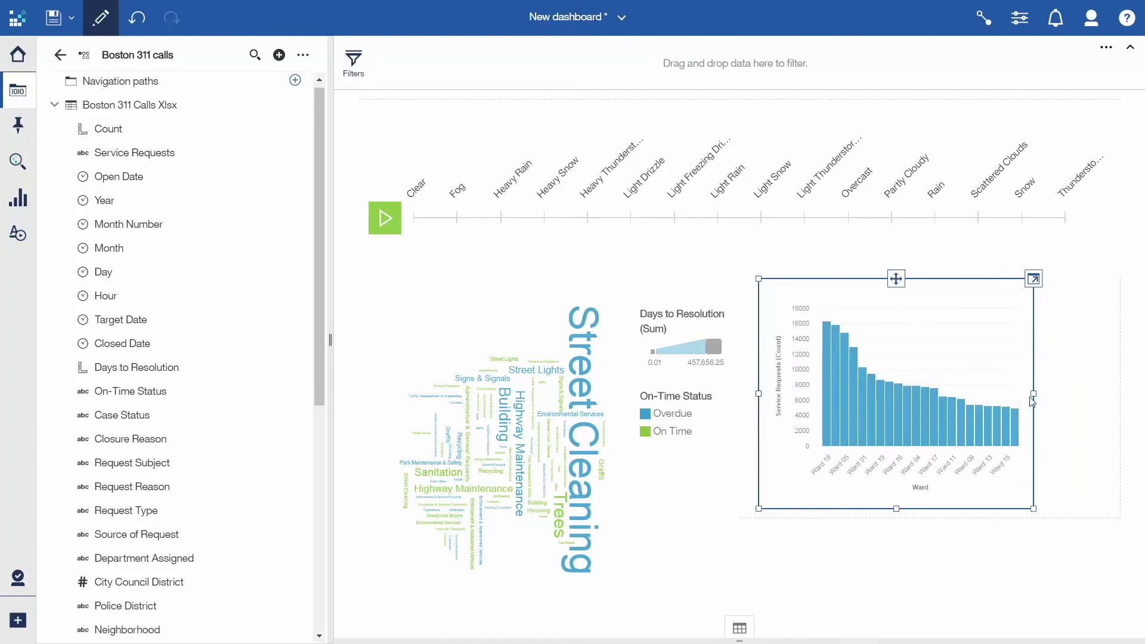
drag(1034, 395, 1107, 396)
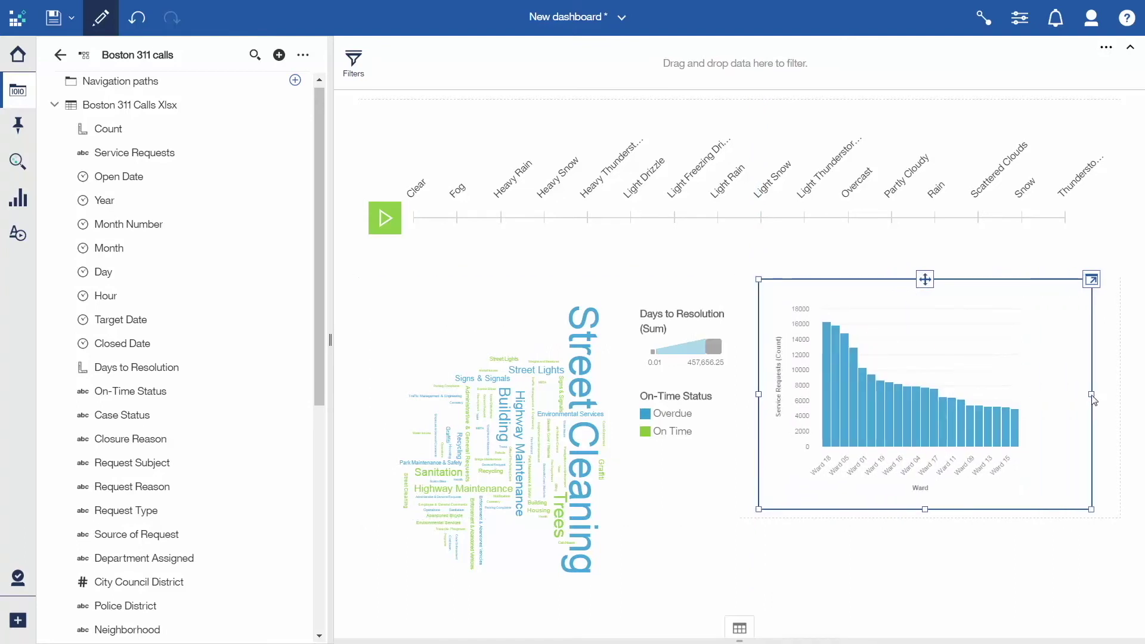
drag(1108, 397, 1120, 398)
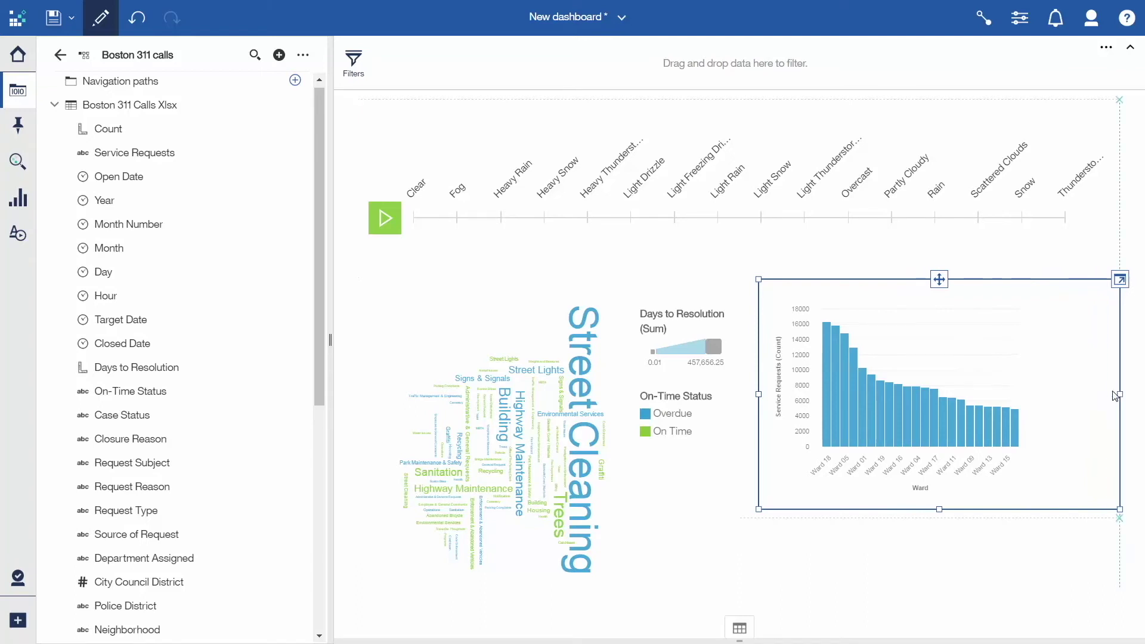
drag(939, 510, 941, 593)
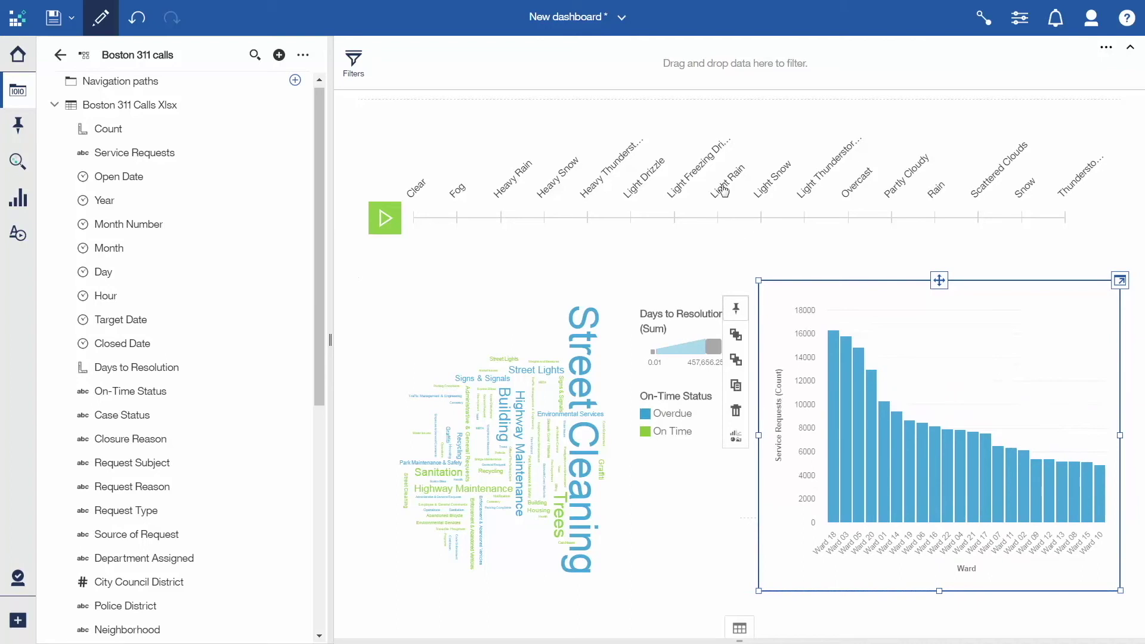
click(745, 133)
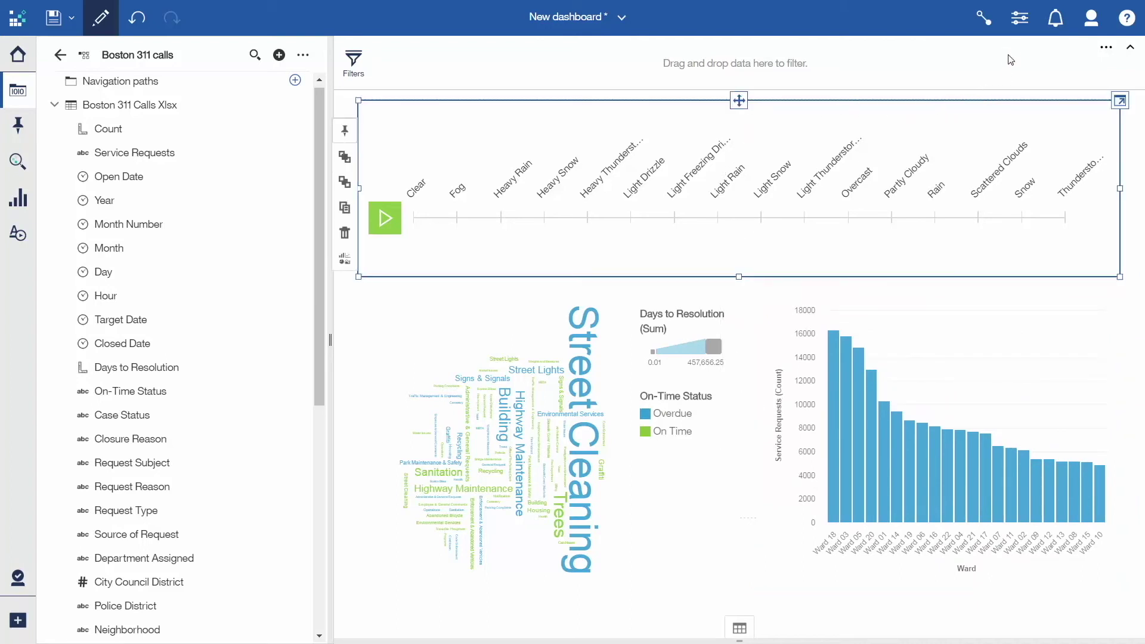
- Turn on the weather player's title: 'Boston 311 Calls - Weather Condition at Time of Call'
click(1020, 18)
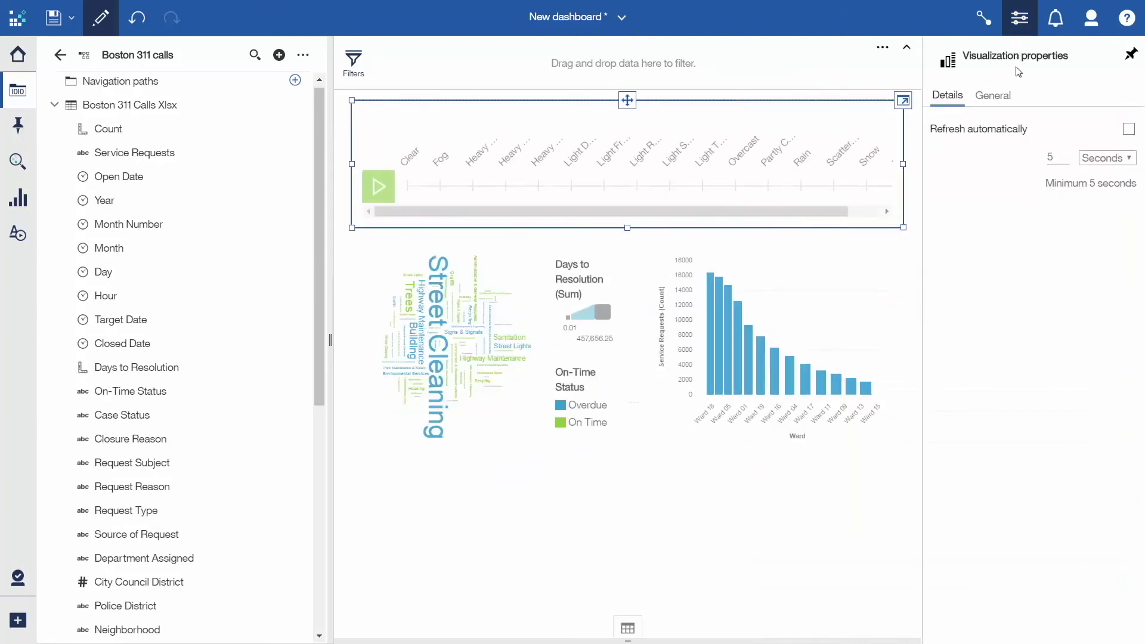
click(1002, 98)
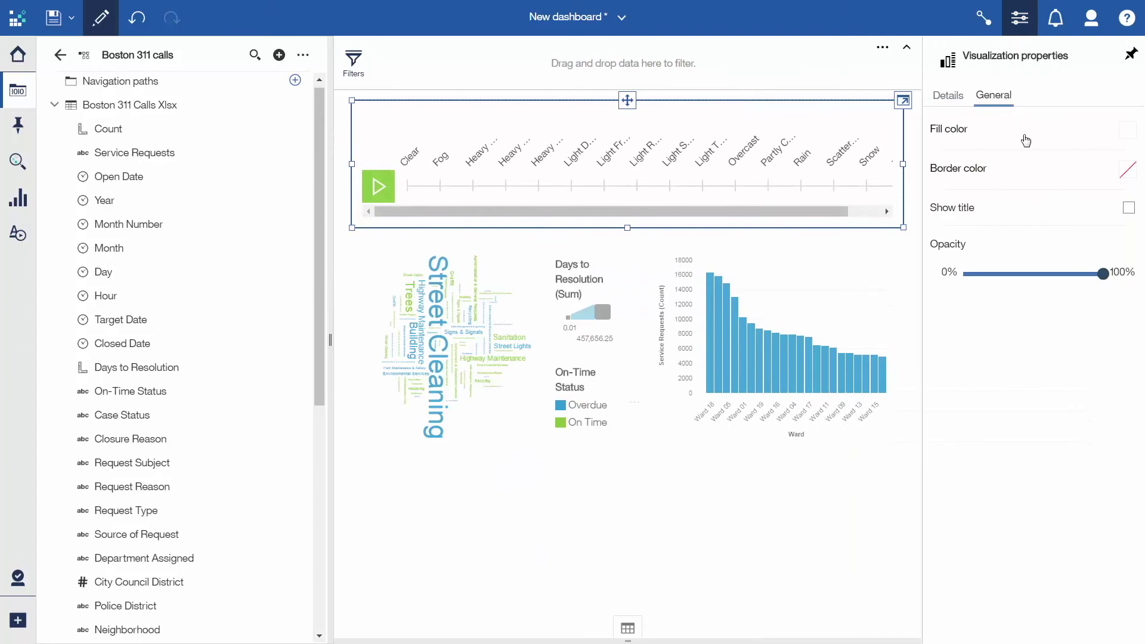
click(1128, 208)
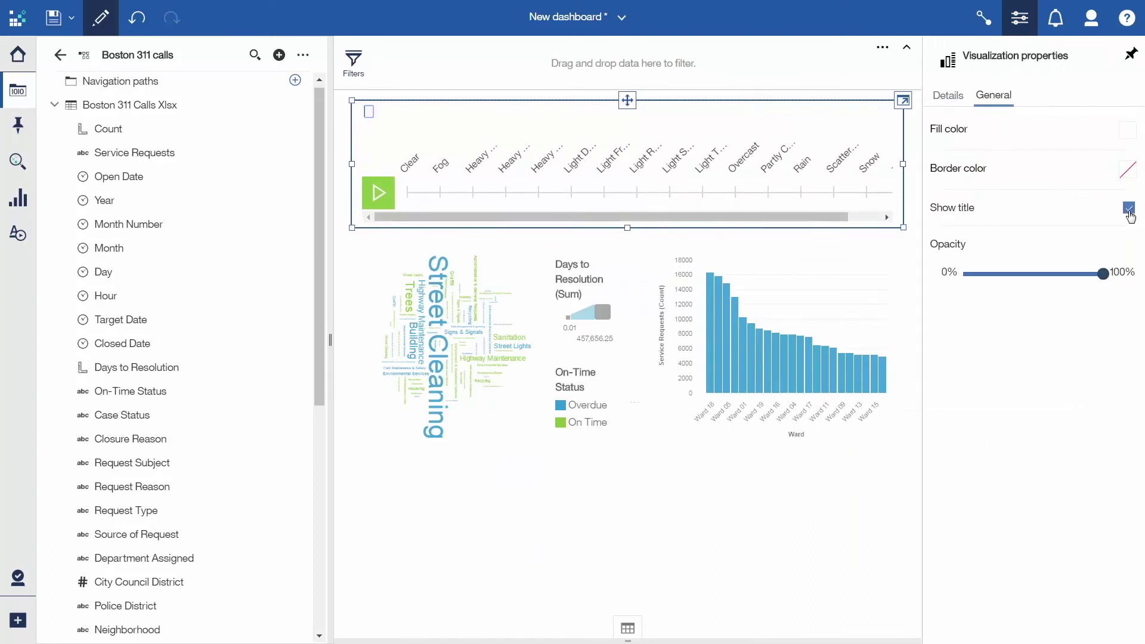
text(Boston 311 Calls - W)
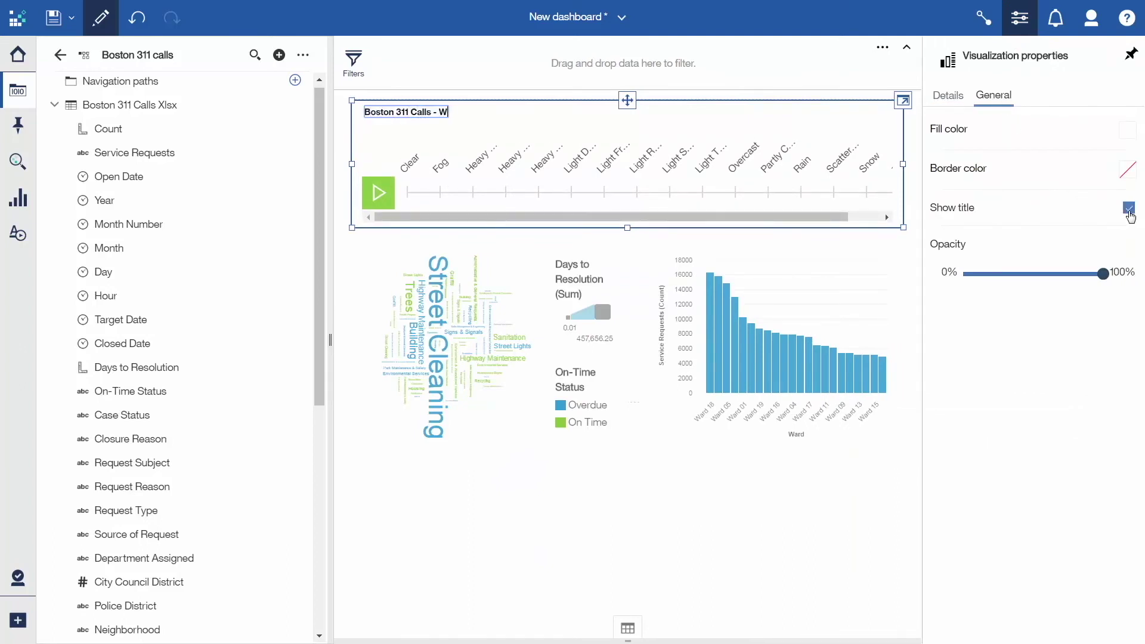
text(eather Condition at Time)
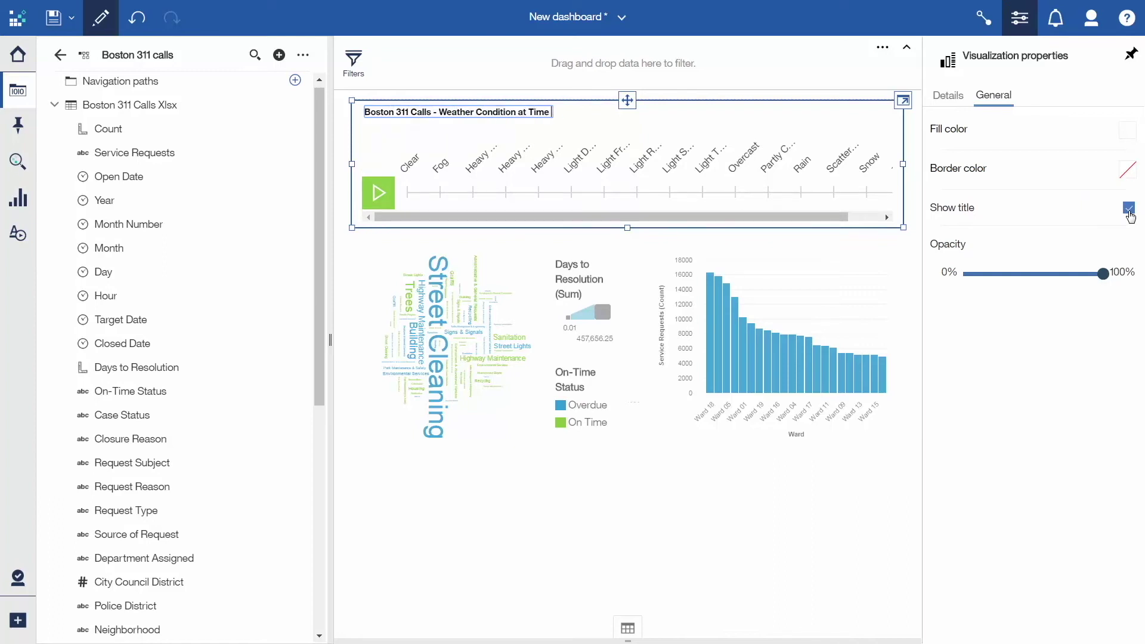
text( of Call)
- Turn on the word cloud title 'Request Reason (sized by Days to Resolution)'
click(525, 261)
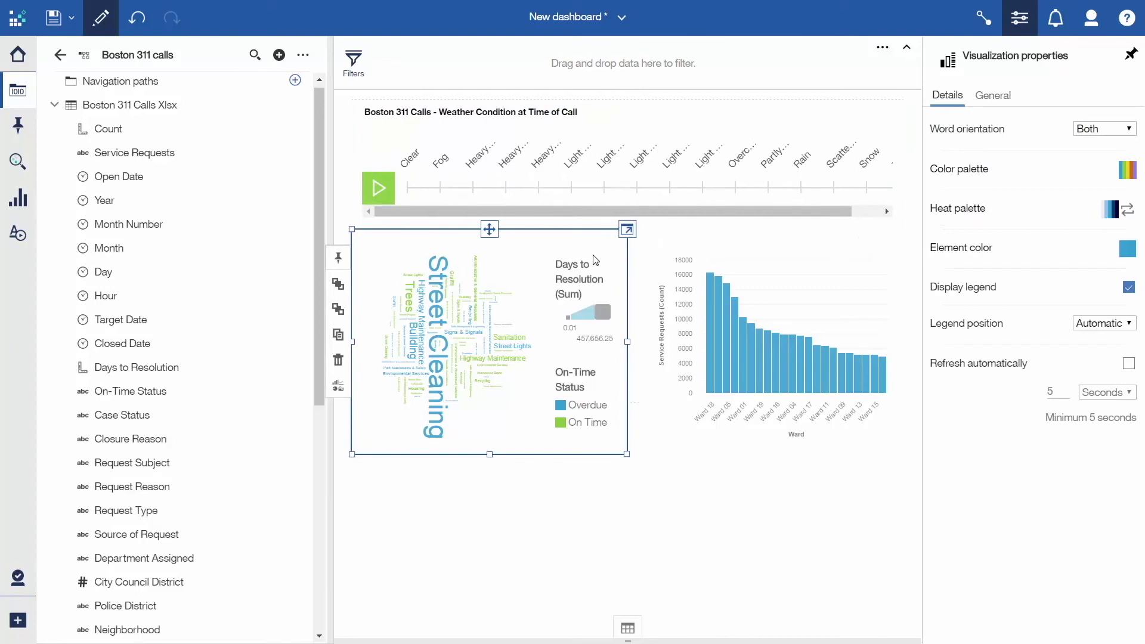
click(993, 96)
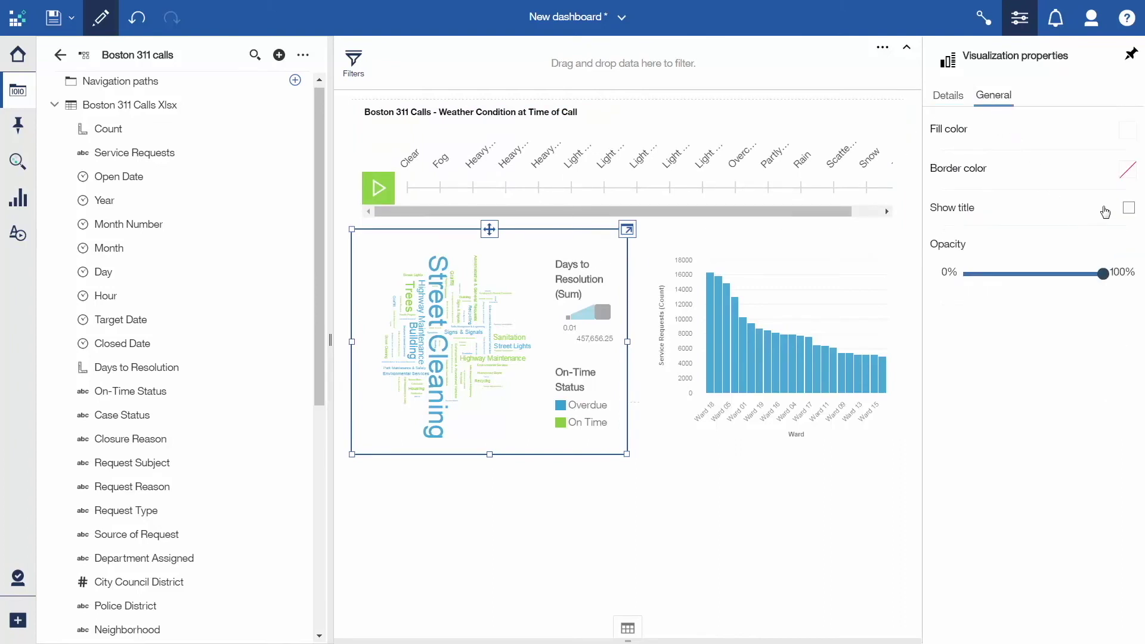
click(1129, 208)
text(equest Reason (sized by Days to Resolution)
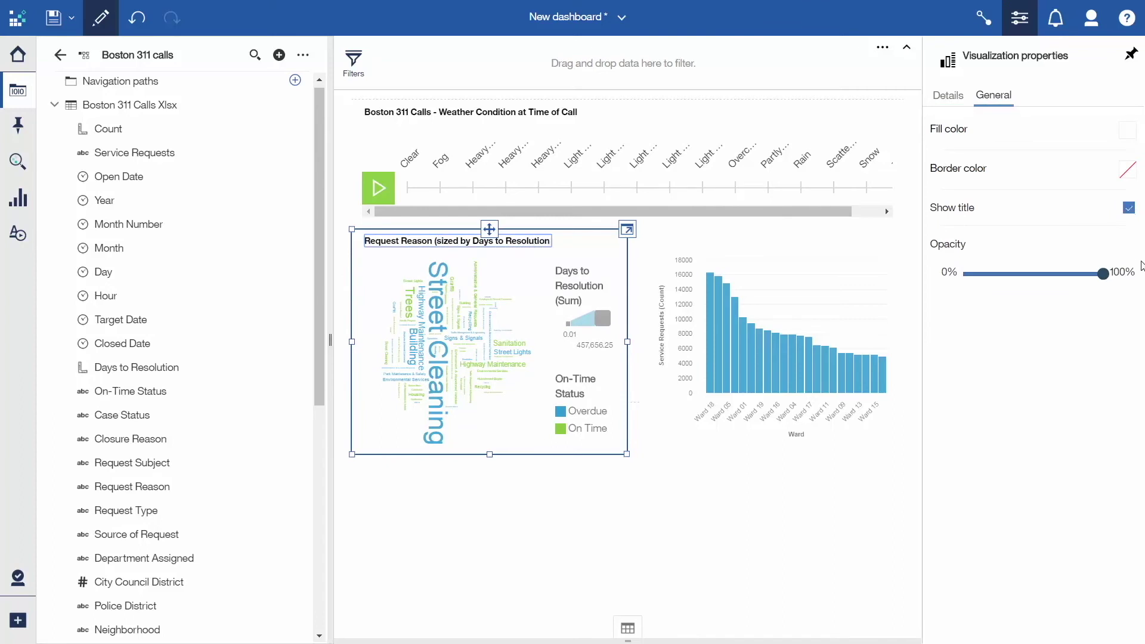
- Title the ward column chart 'Service Requests by Ward' and leave edit mode
click(749, 238)
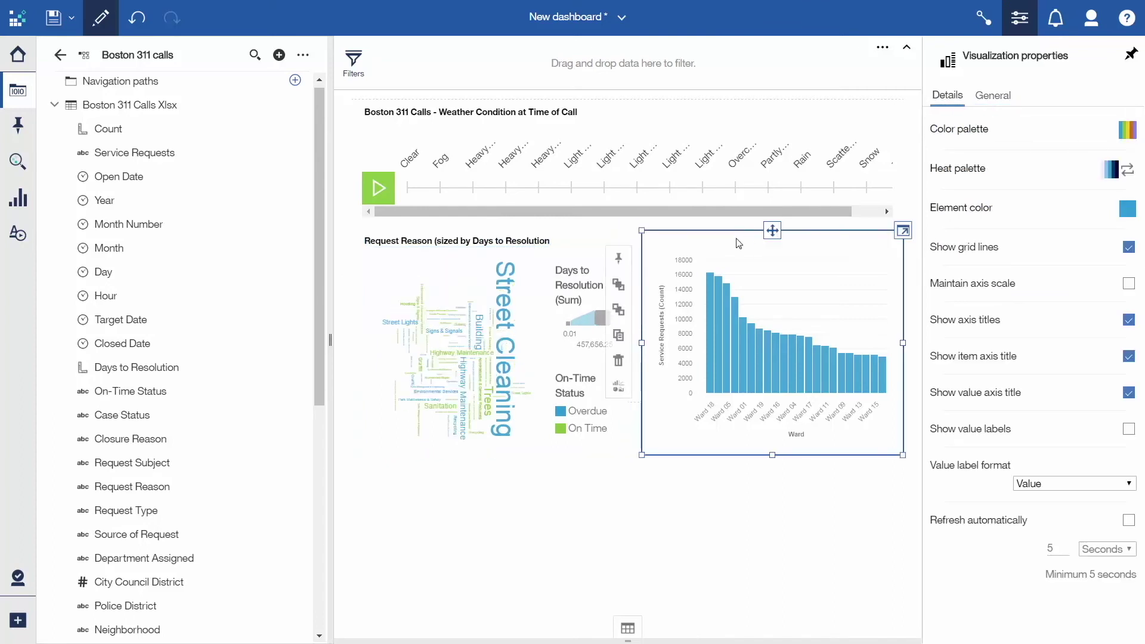
click(993, 95)
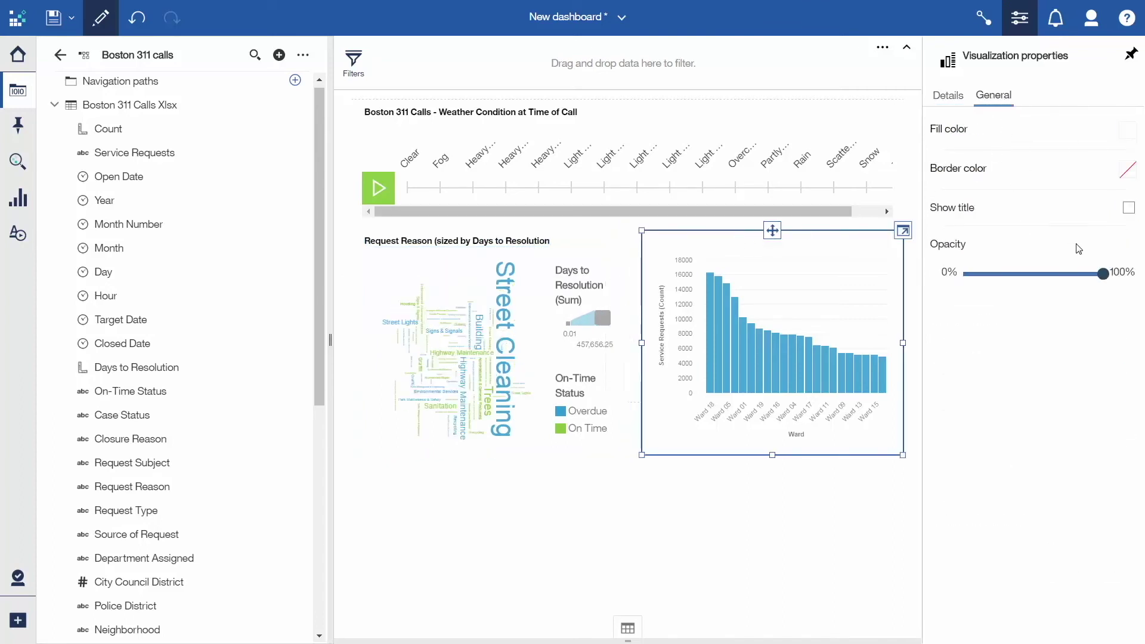
click(1128, 207)
text(Service Requests by)
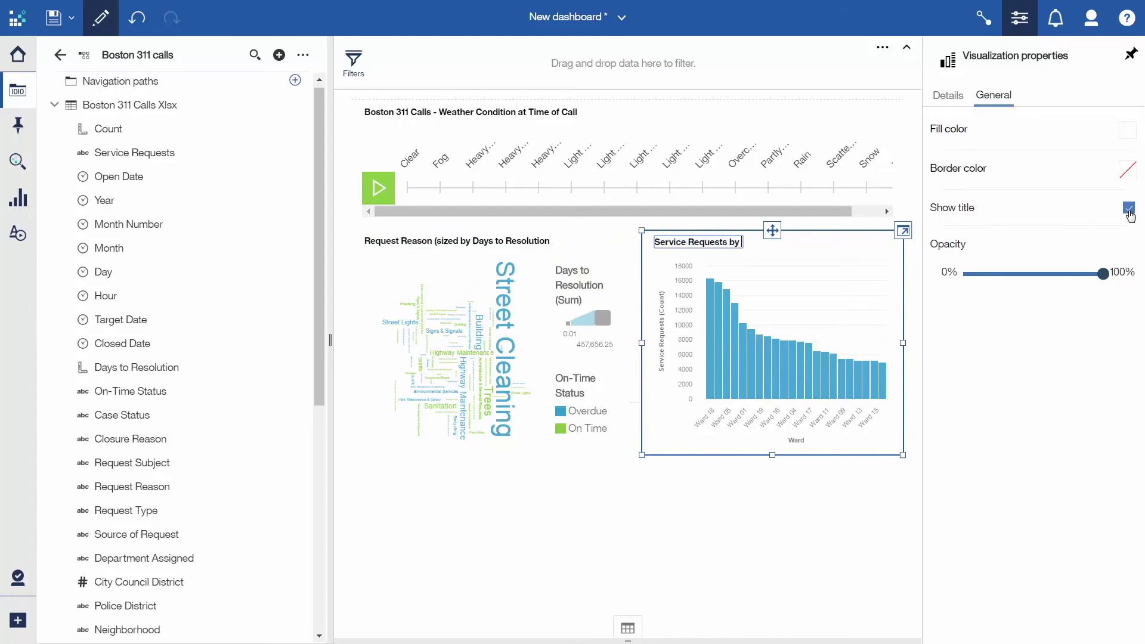
text( Ward)
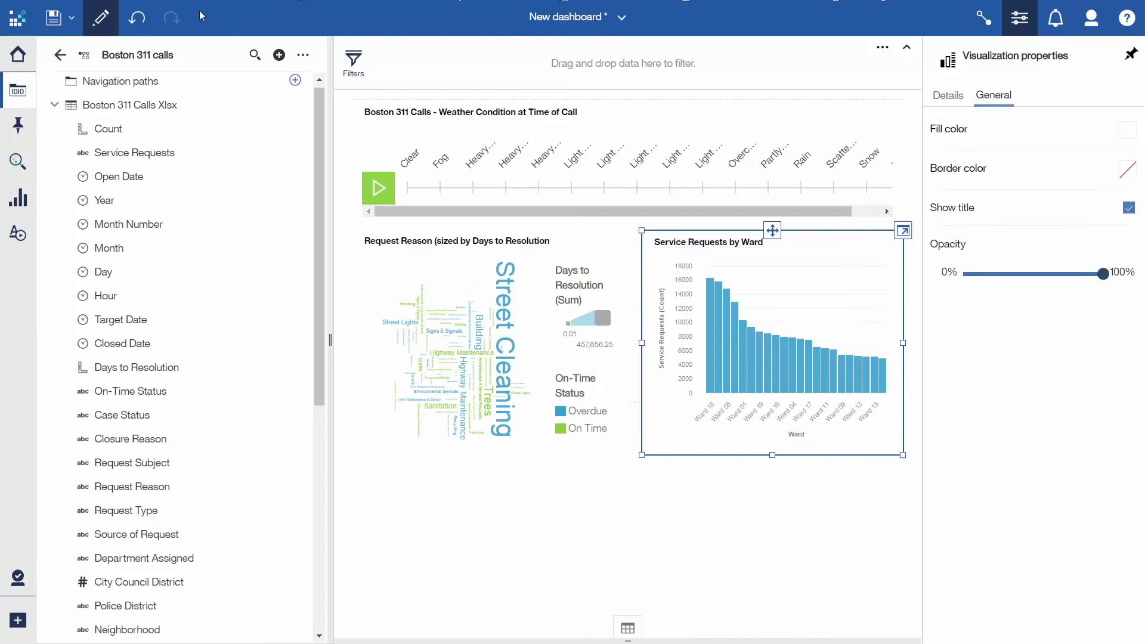
click(97, 24)
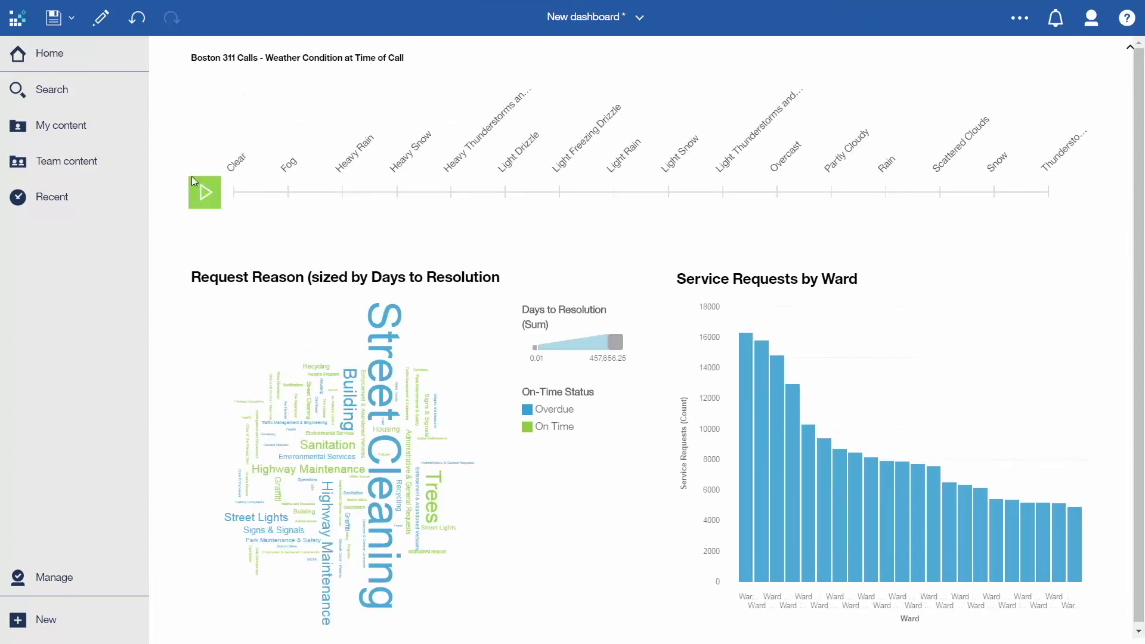
- Play the weather conditions animation and pause it at Light Rain
click(212, 200)
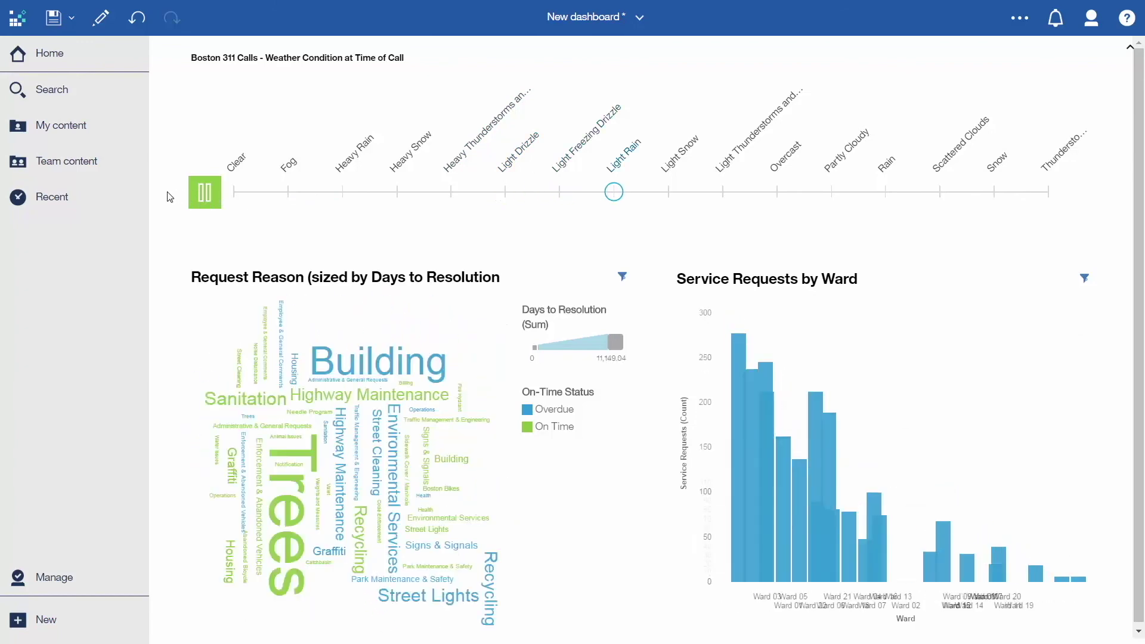
click(199, 198)
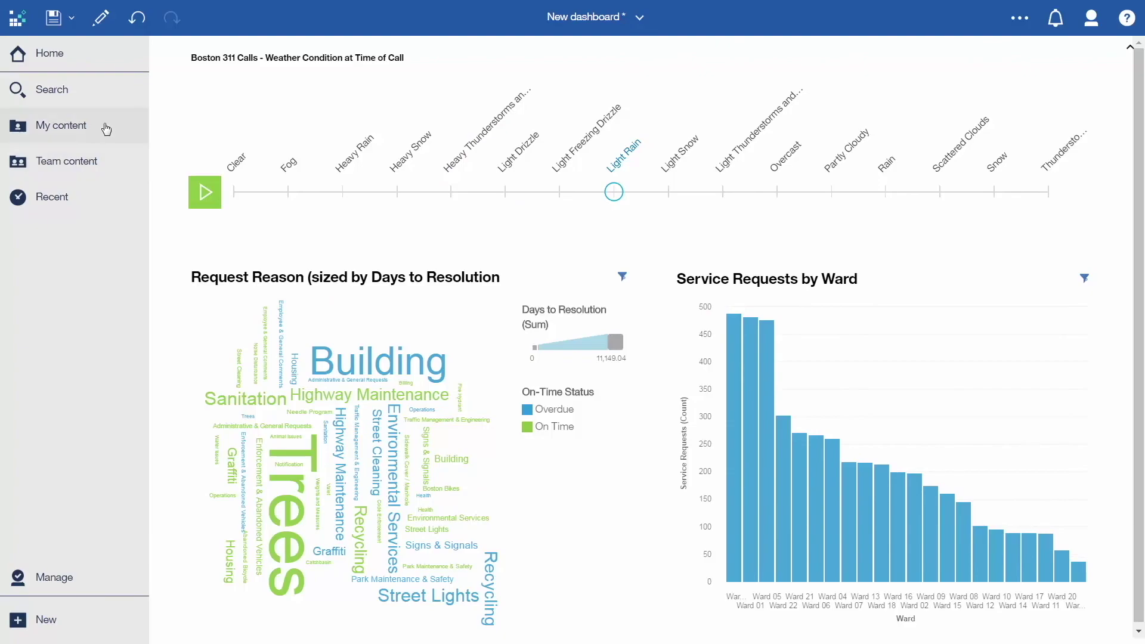
click(52, 25)
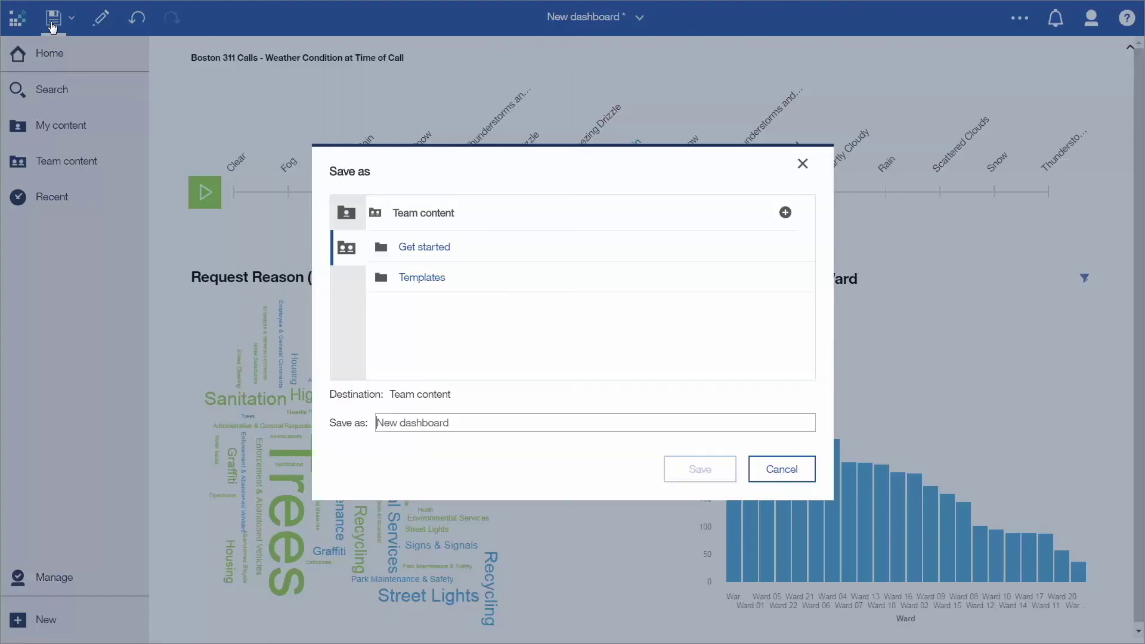
- Set the save destination to My content, keeping the name New dashboard
click(345, 213)
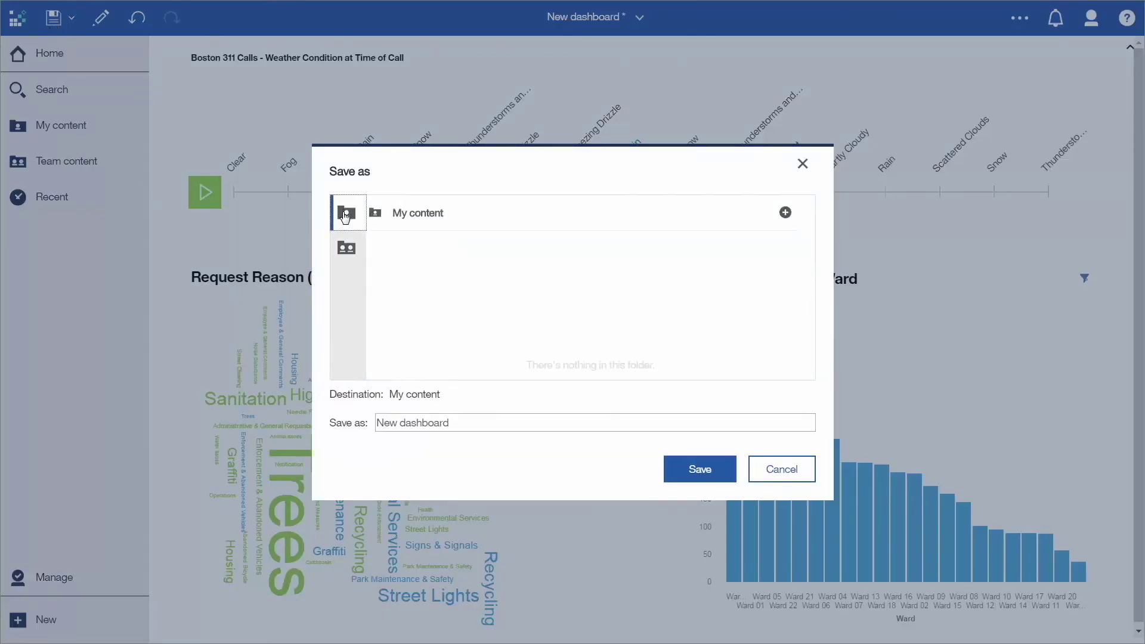